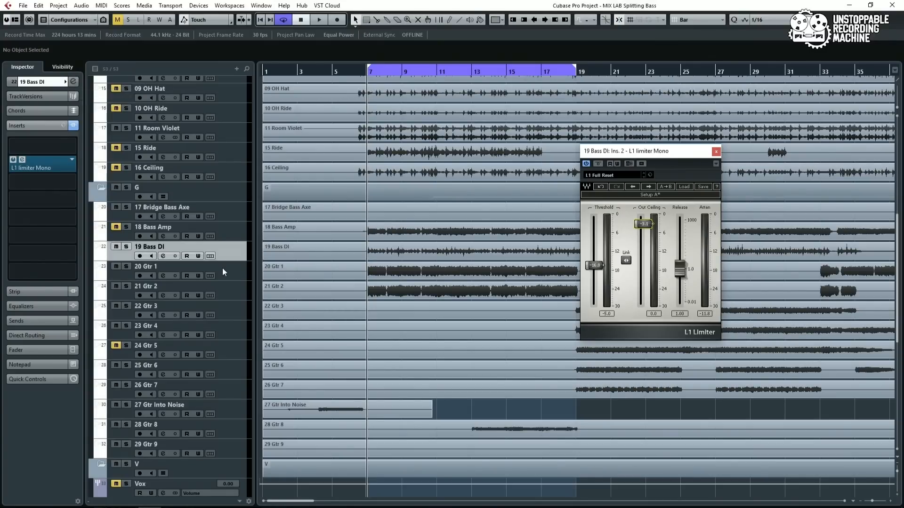
Duplicate the 19 Bass DI track and shift its L1 limiter window slightly aside
right_click(236, 252)
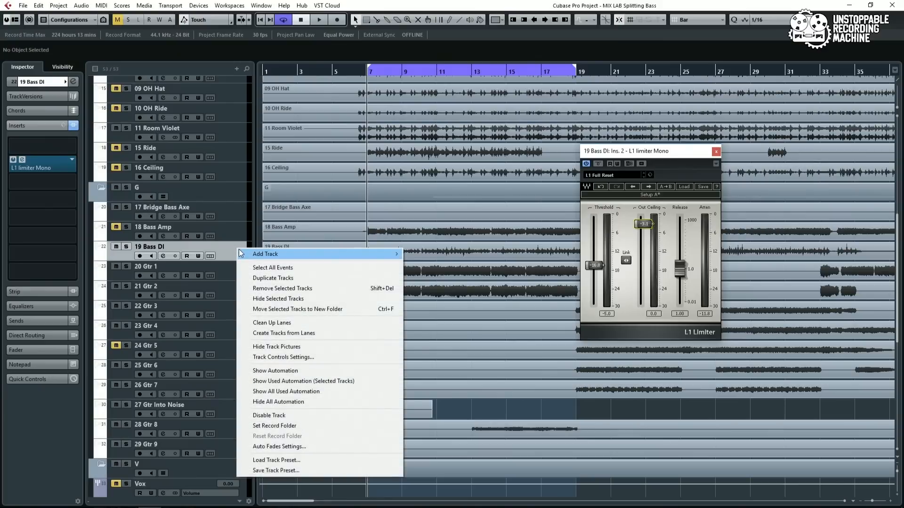
click(259, 279)
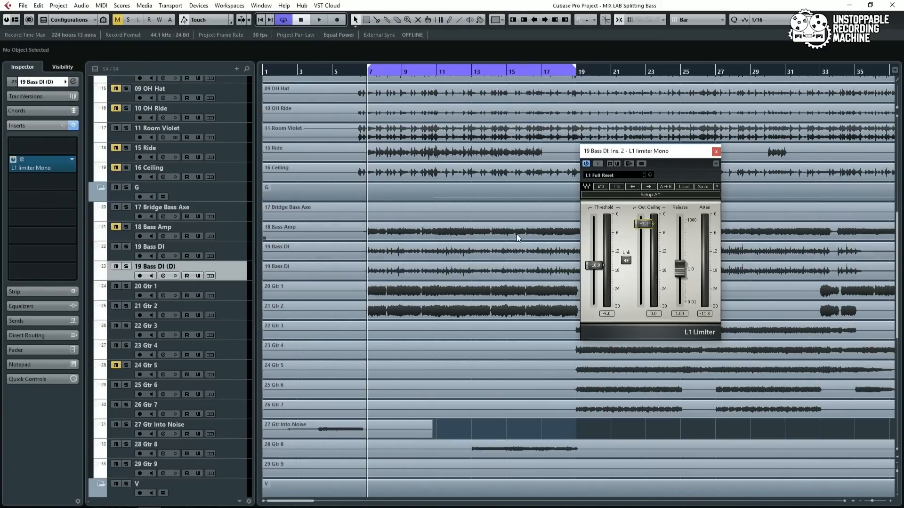
mouse_move(640, 155)
mouse_down()
mouse_move(704, 152)
mouse_move(655, 157)
mouse_up()
Rename the original 19 Bass DI track BASS BTM and its duplicate BASS TOP
double_click(167, 246)
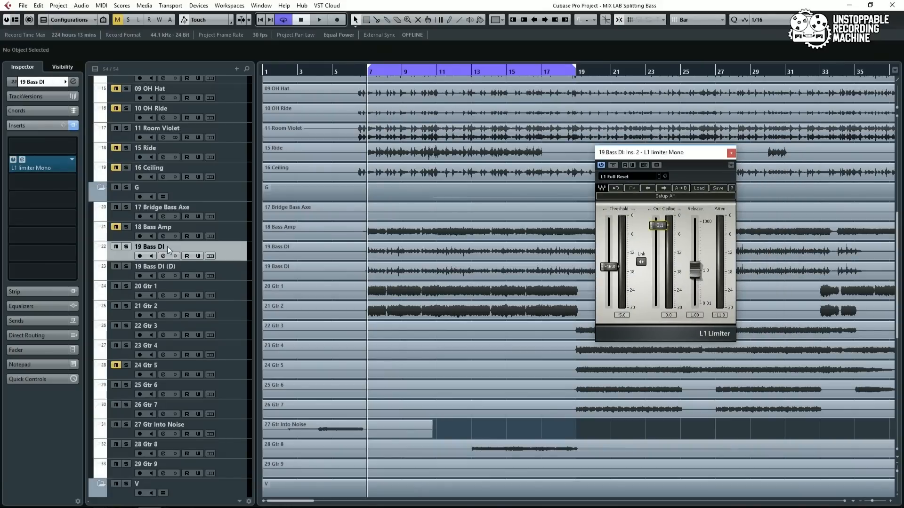
text(BASS BTM)
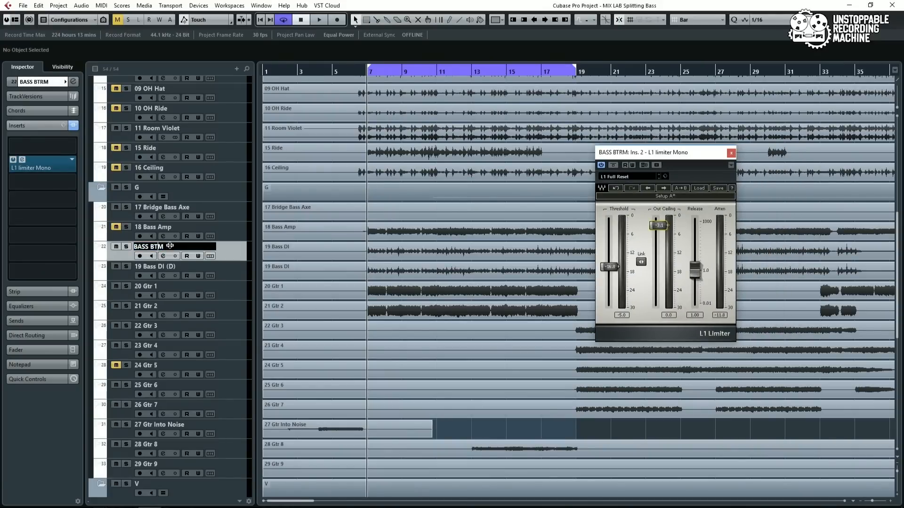
double_click(183, 267)
text(BASS TOP)
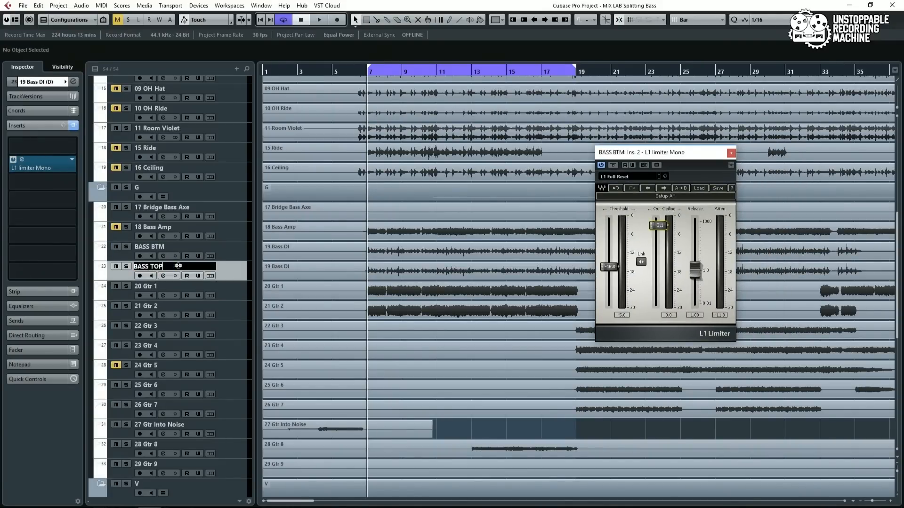
key(Return)
Solo the BASS BTM and BASS TOP tracks, play them briefly, and take BASS TOP out of solo
click(127, 246)
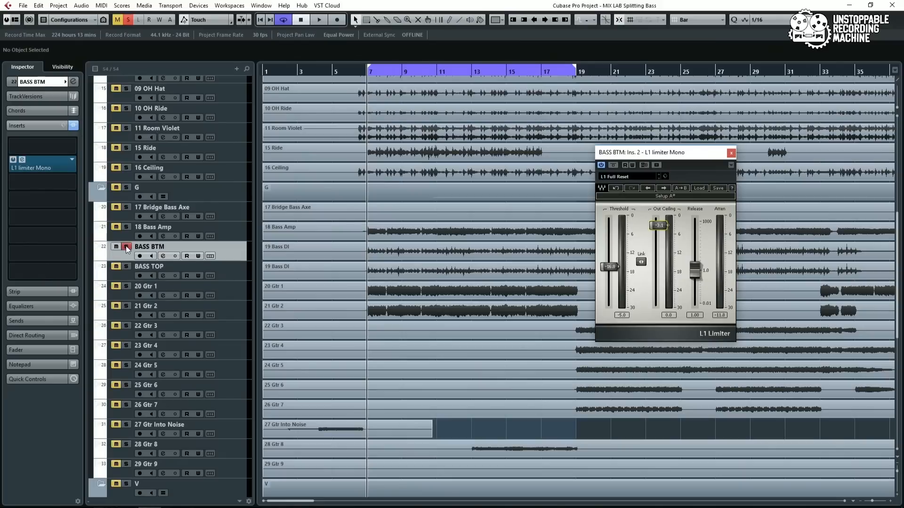
click(126, 267)
key(space)
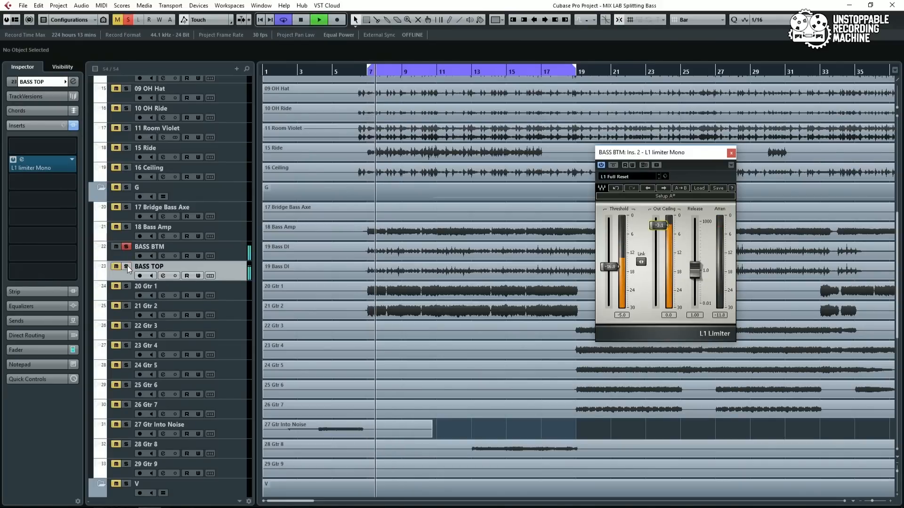
key(space)
click(126, 266)
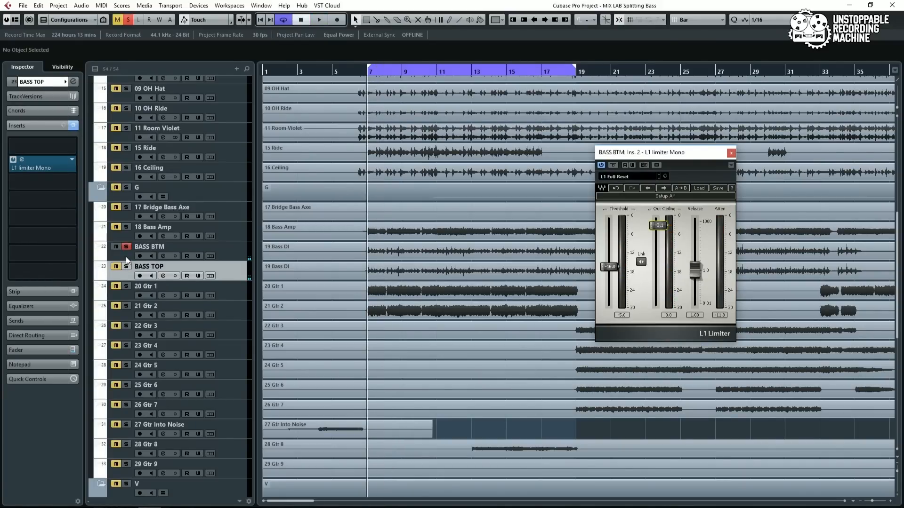
Insert the Q2 Mono equalizer ahead of the limiter on BASS BTM and move its window clear of the arrangement's centre
click(125, 256)
click(53, 147)
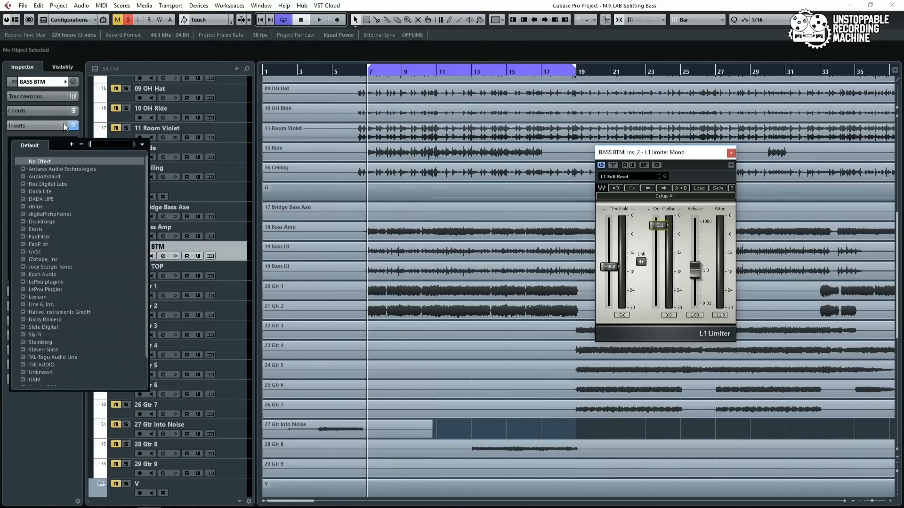
text(q2)
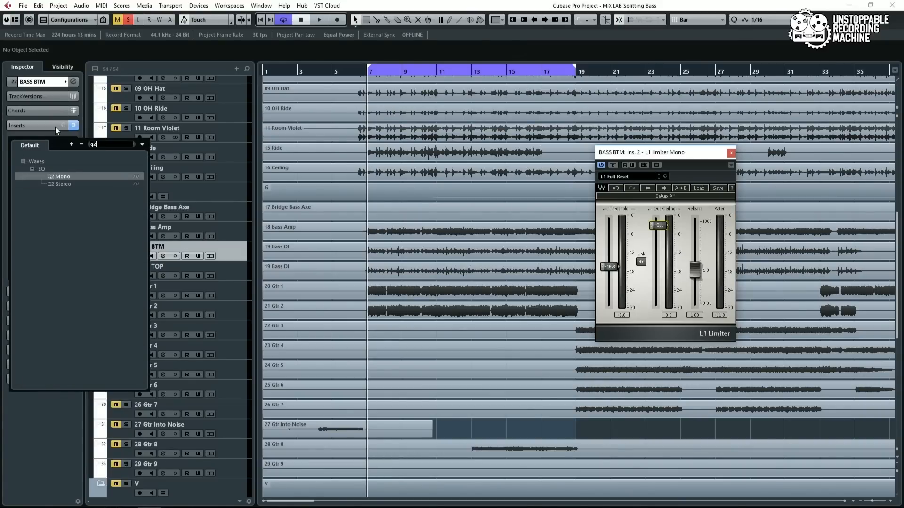
click(58, 176)
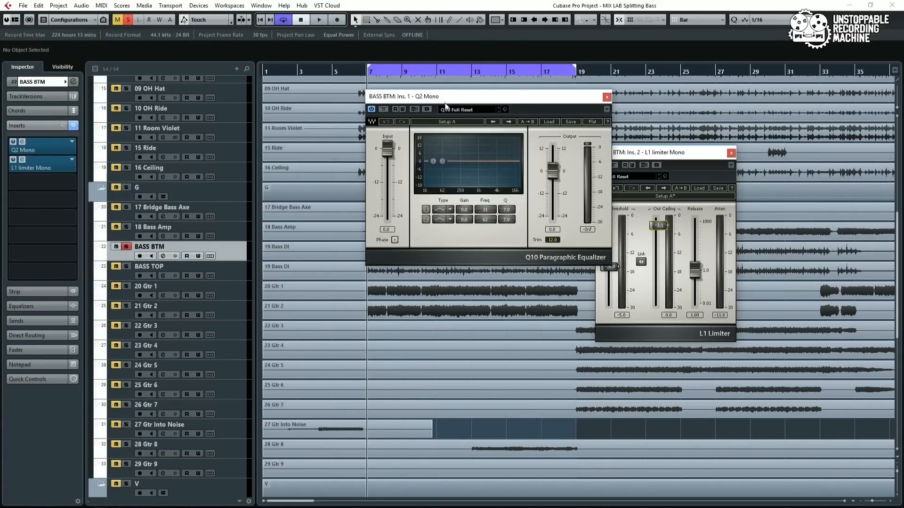
drag(445, 106, 308, 81)
Insert the Q2 Mono equalizer on BASS TOP and place its window beside the BASS BTM equalizer
click(235, 275)
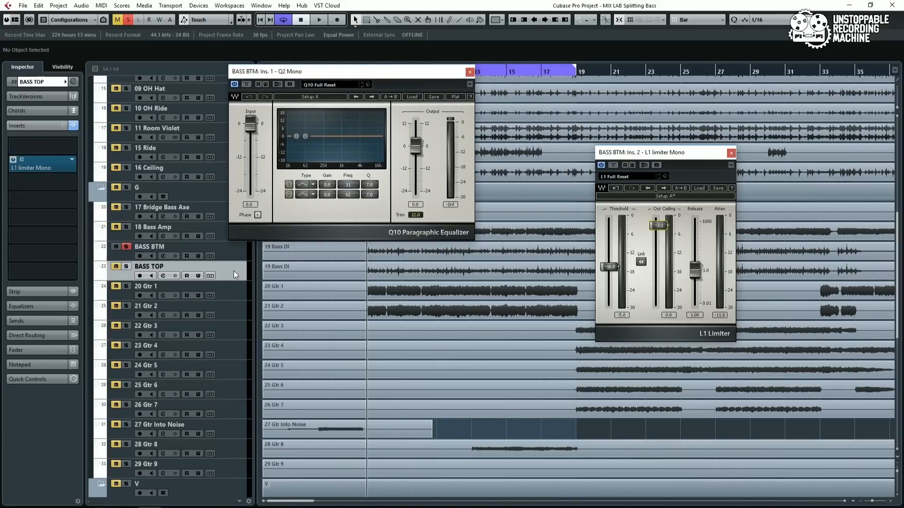
click(43, 144)
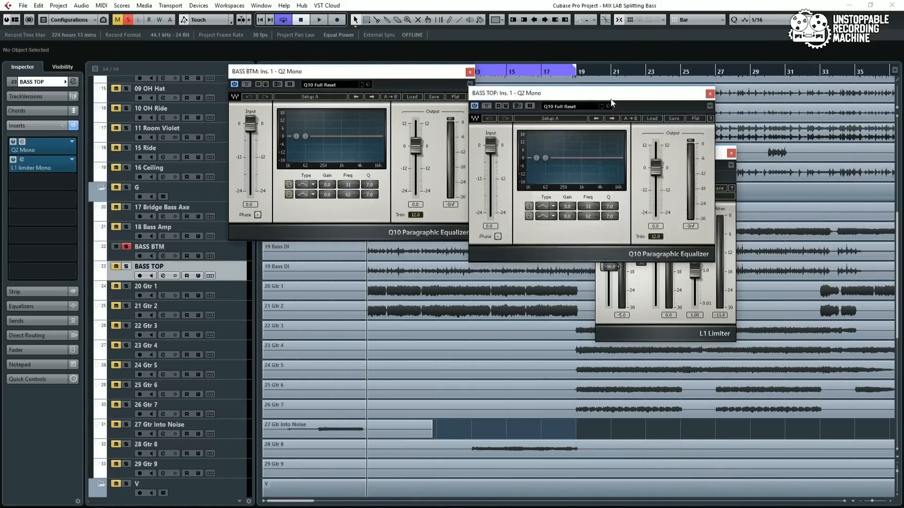
drag(613, 101, 626, 81)
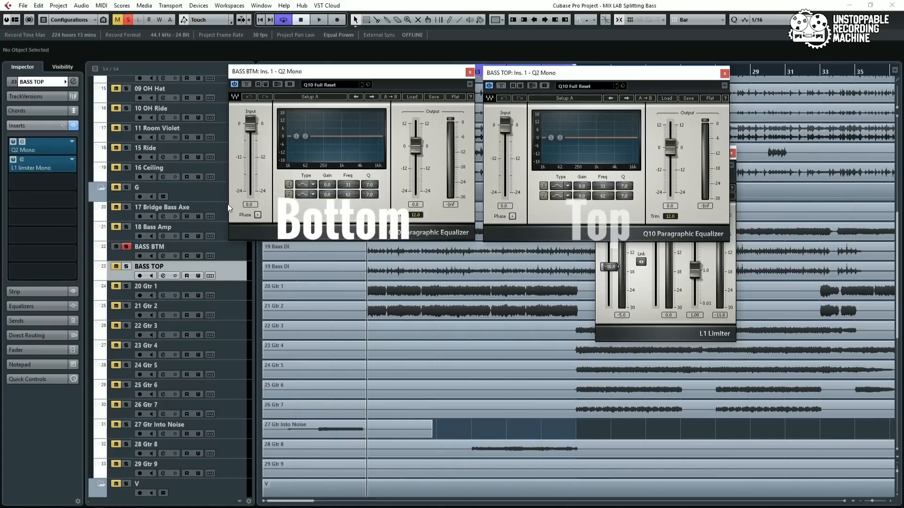
In the BASS BTM equalizer, make band 1 a high-pass and band 2 a low-pass at about 240 Hz
click(302, 187)
click(303, 187)
click(302, 196)
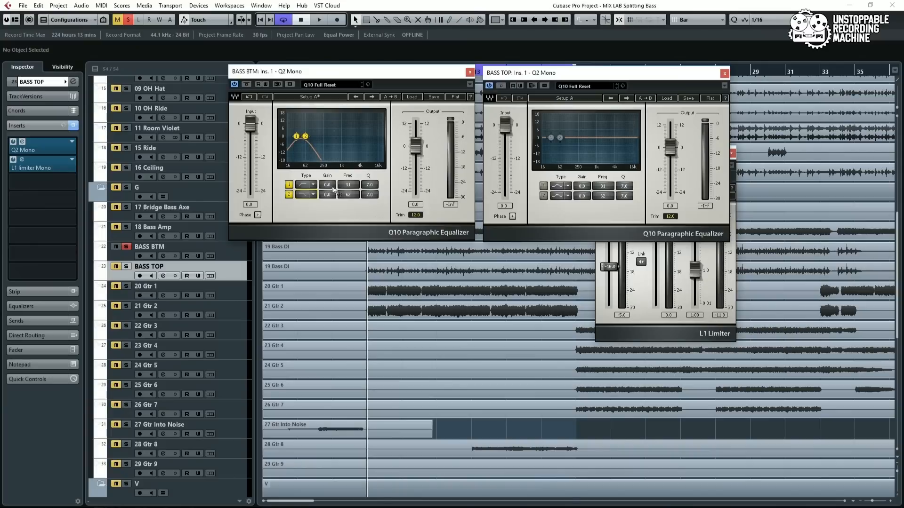
drag(308, 140, 323, 141)
In the BASS TOP equalizer, make band 1 a high-pass at about 760 Hz and band 2 a low-pass at about 10602 Hz
click(544, 185)
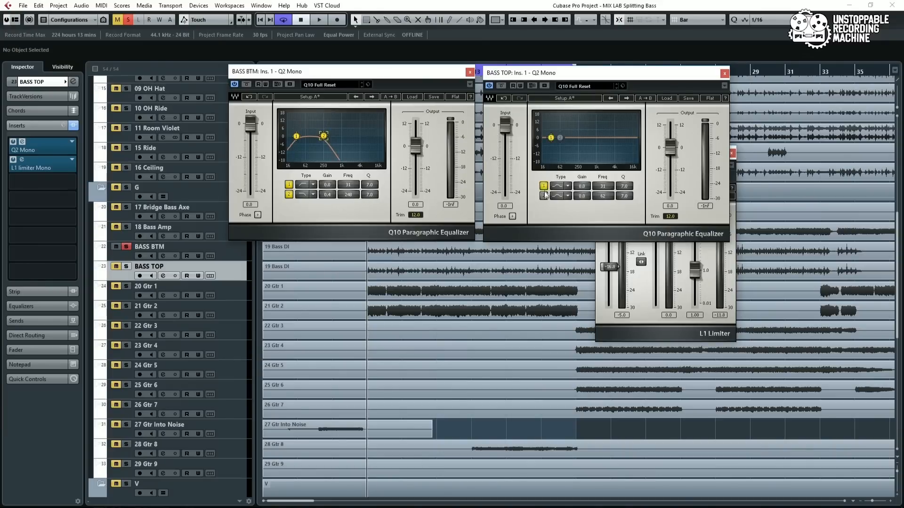
click(556, 187)
click(556, 187)
click(557, 195)
drag(559, 138, 628, 137)
drag(549, 138, 593, 137)
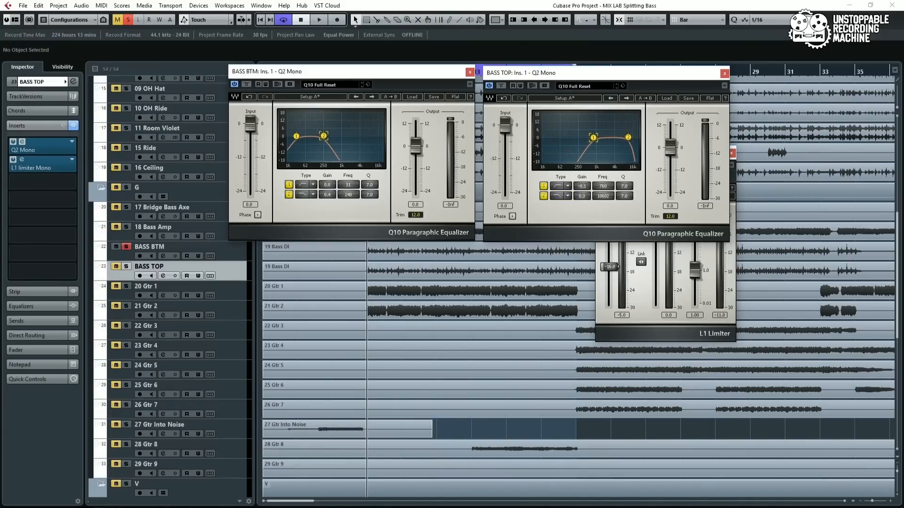
Audition the filtered BASS BTM alone, BASS TOP alone, and both bass tracks together
click(126, 266)
key(space)
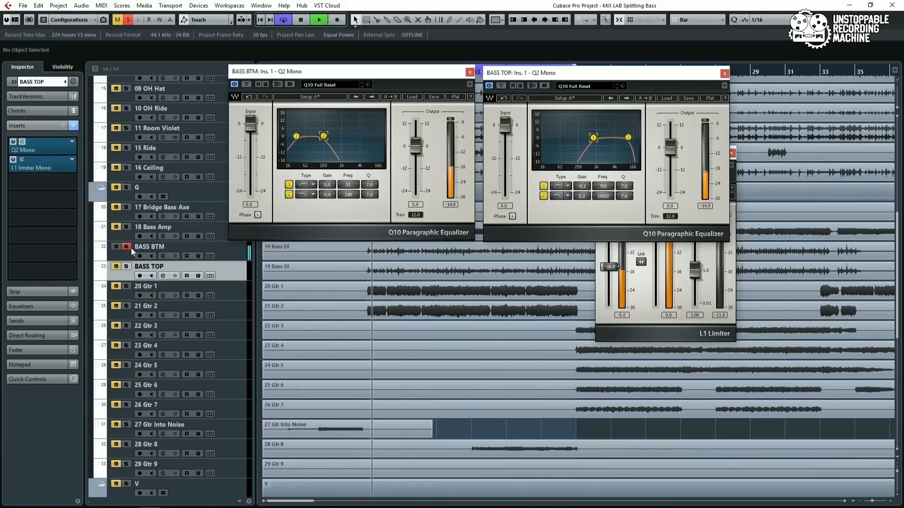
click(126, 267)
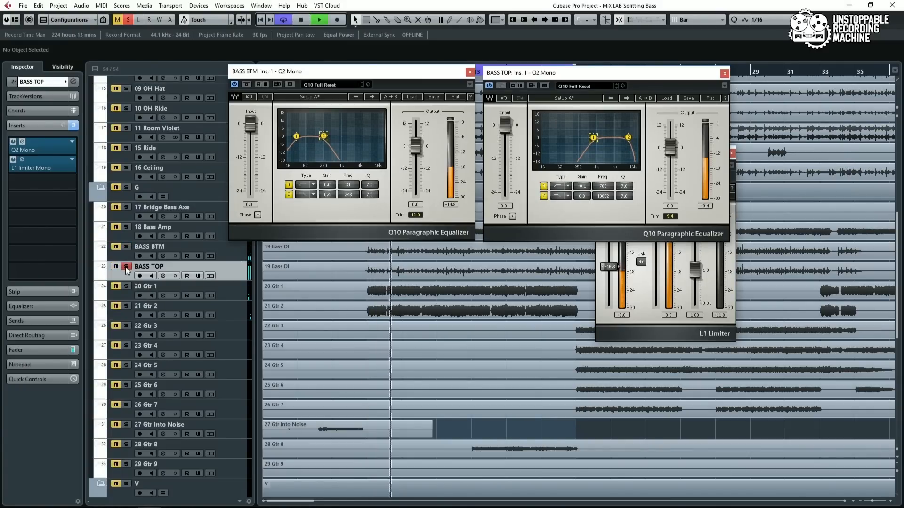
key(space)
click(126, 247)
key(space)
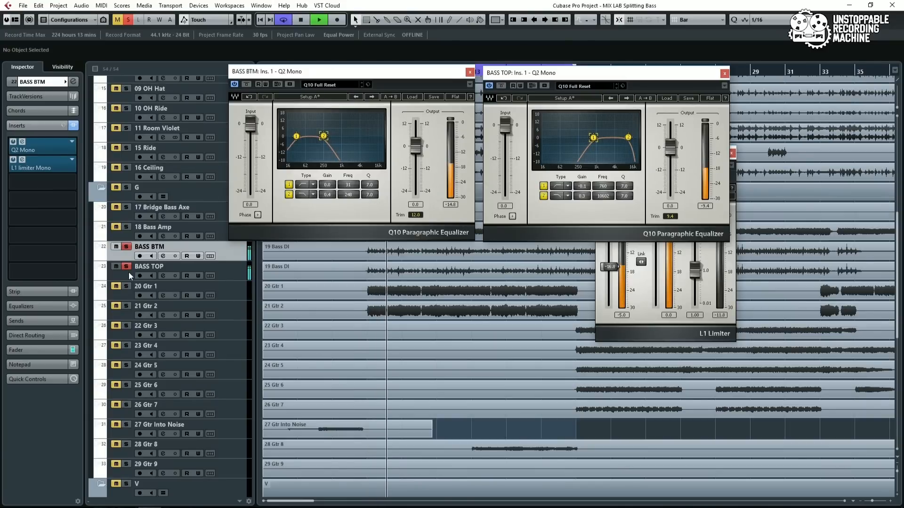
key(space)
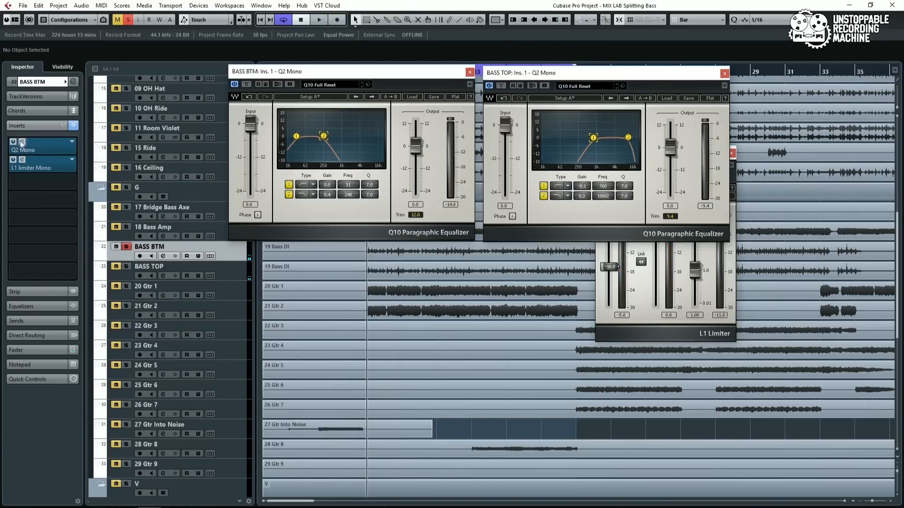
Compare the soloed BASS BTM track with its Q2 equalizer bypassed and active
key(space)
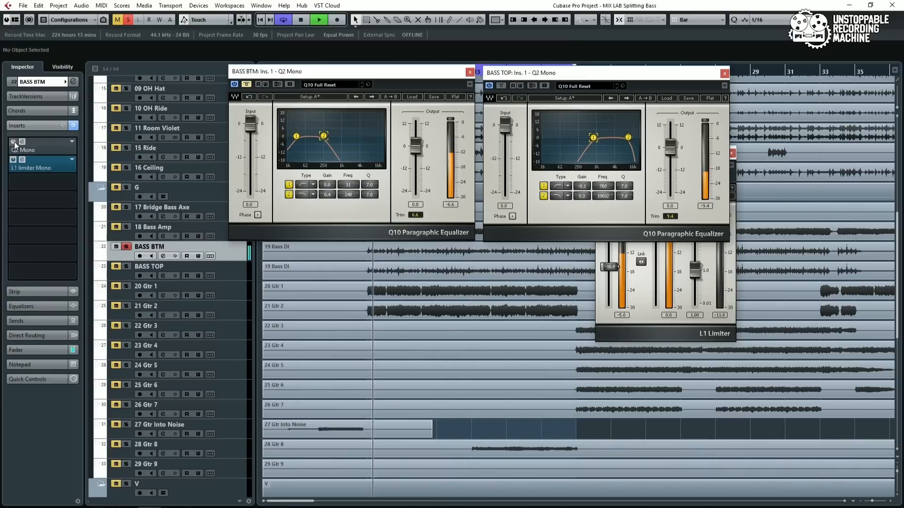
click(14, 145)
key(space)
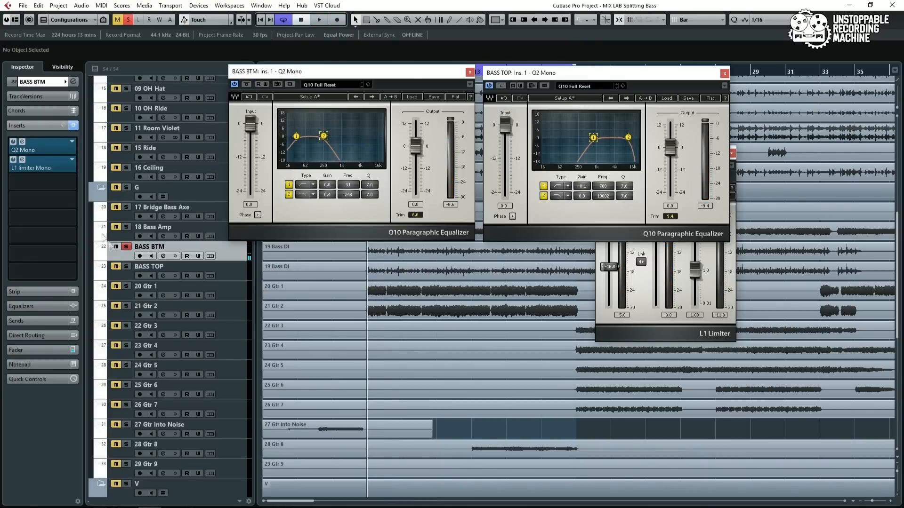
Solo both bass tracks and play them with BASS TOP's high-pass at about 2044 Hz and BASS BTM's low-pass at about 110 Hz
click(126, 266)
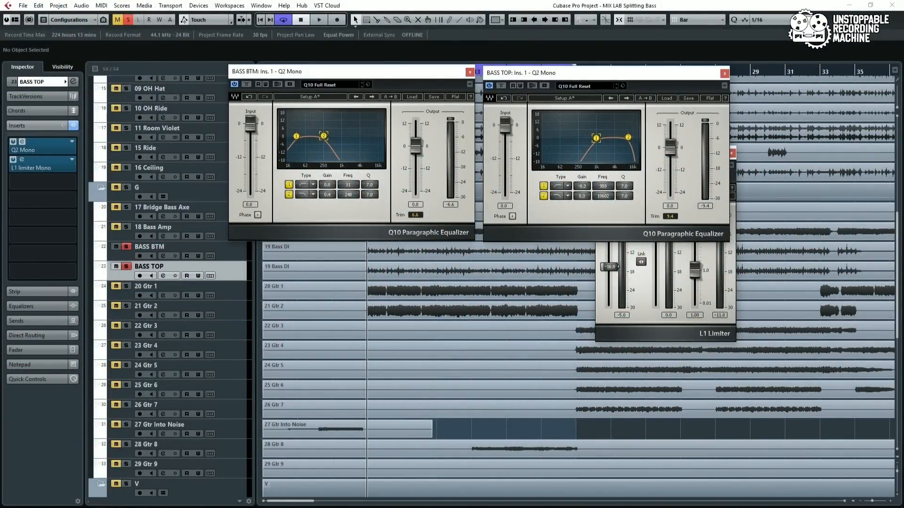
drag(600, 138, 606, 138)
drag(323, 137, 313, 136)
key(space)
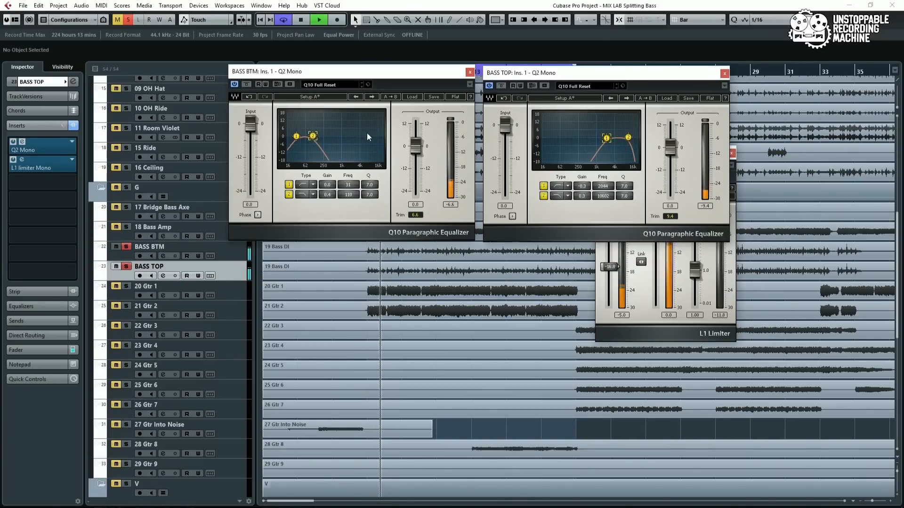
key(space)
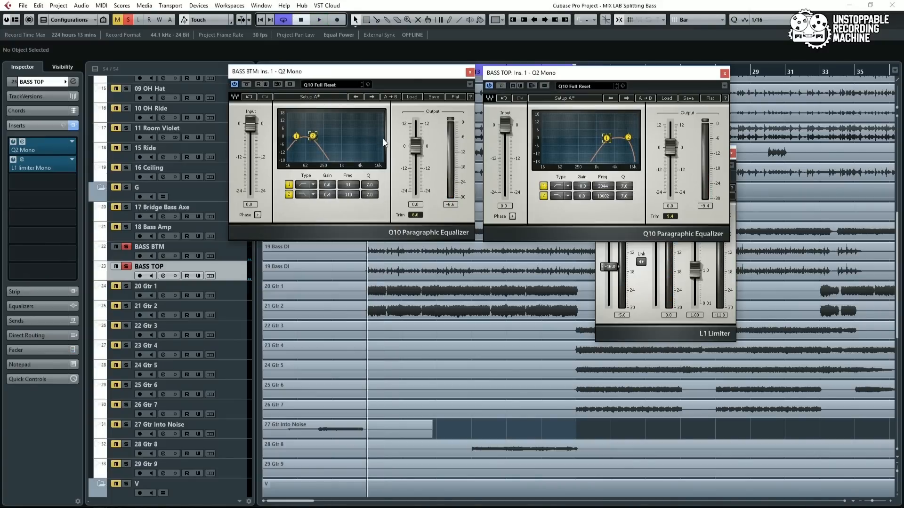
Unsolo both bass tracks and raise BASS BTM's low-pass to about 346 Hz while playing the full mix
click(126, 247)
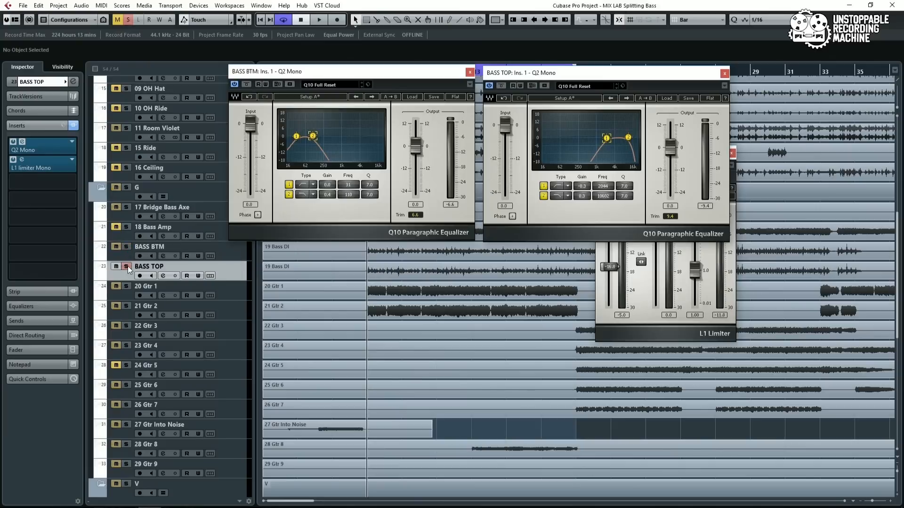
click(126, 266)
key(space)
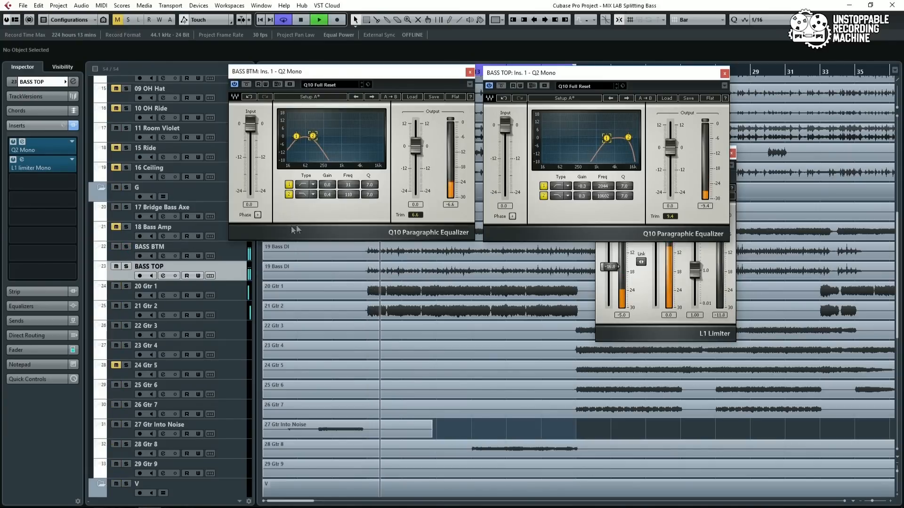
drag(315, 137, 328, 135)
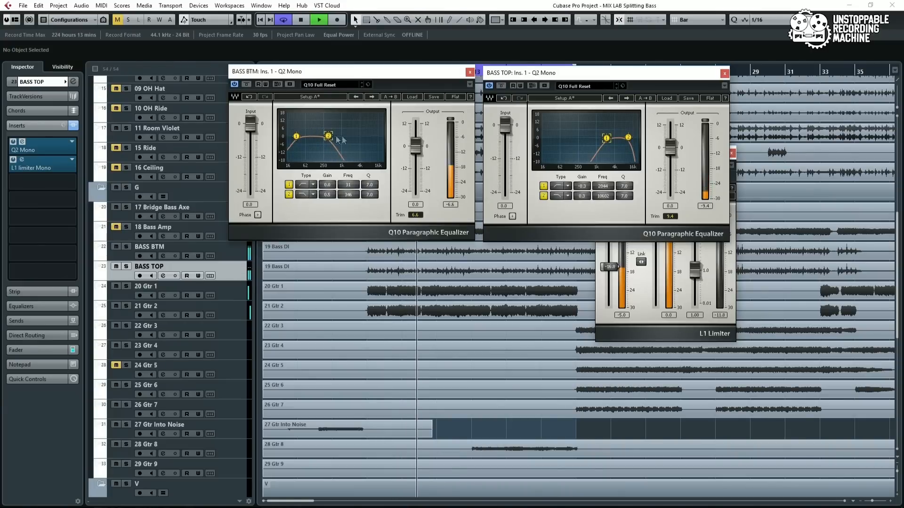
key(space)
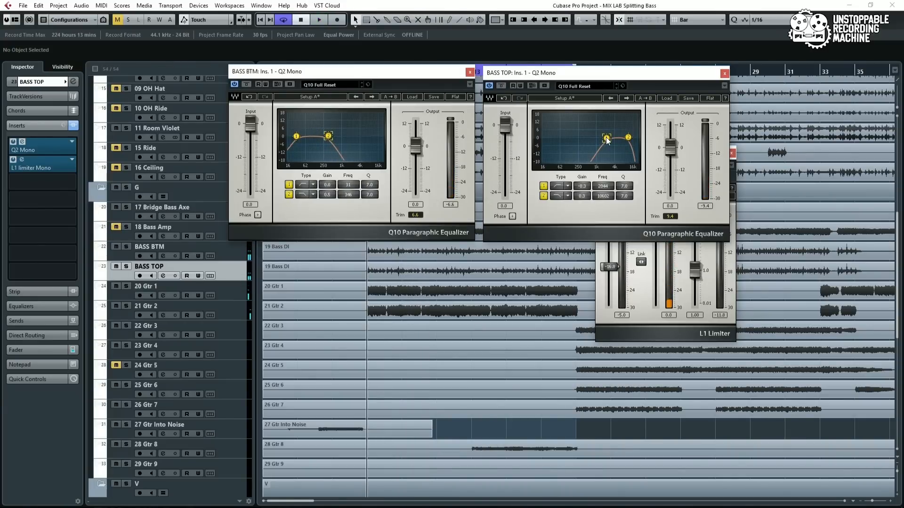
Lower BASS TOP's high-pass to about 522 Hz while playing the full mix
key(space)
drag(606, 139, 589, 138)
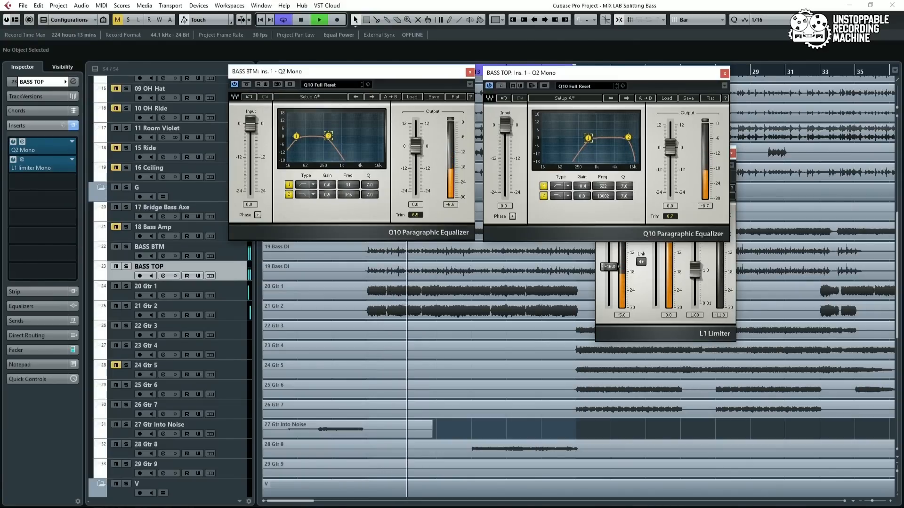
key(space)
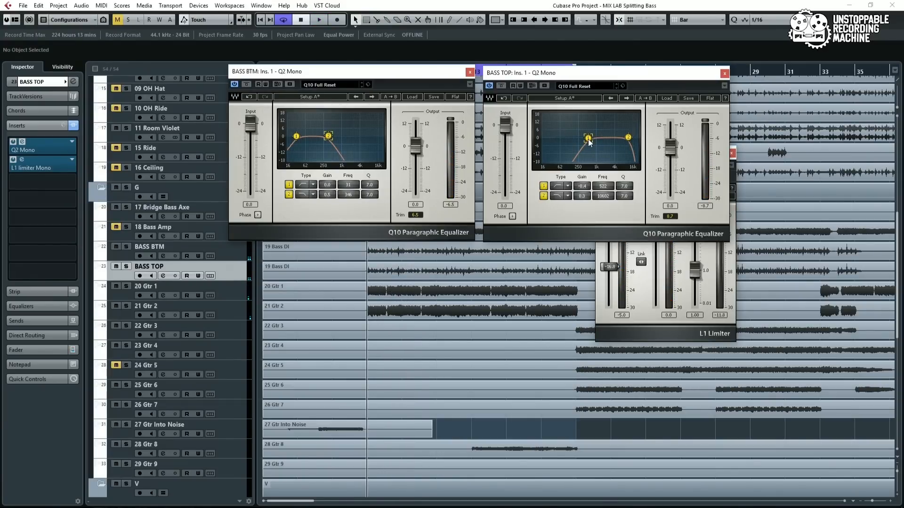
With BASS TOP soloed during playback, overlap the filters with BASS BTM's low-pass at about 1044 Hz and BASS TOP's high-pass at about 177 Hz, then unsolo it
click(126, 267)
key(space)
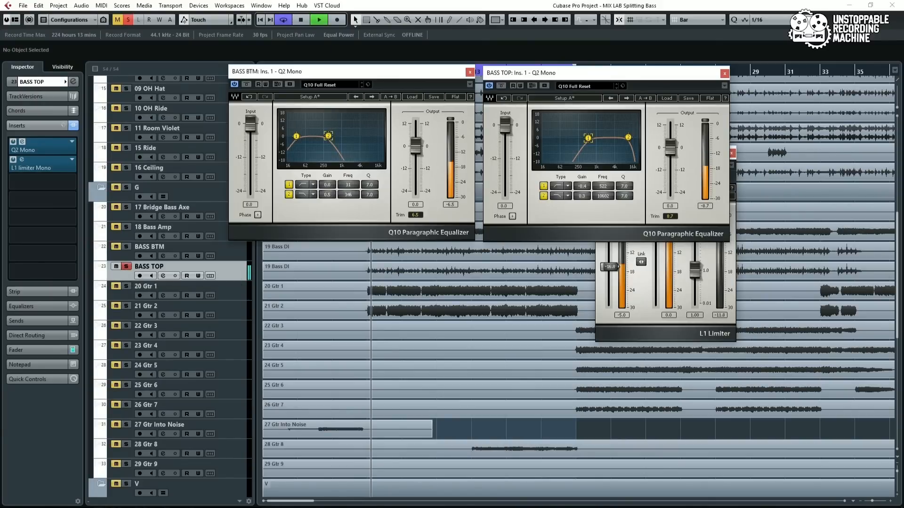
drag(329, 136, 343, 136)
mouse_move(588, 138)
mouse_down()
mouse_move(556, 137)
mouse_move(574, 138)
mouse_up()
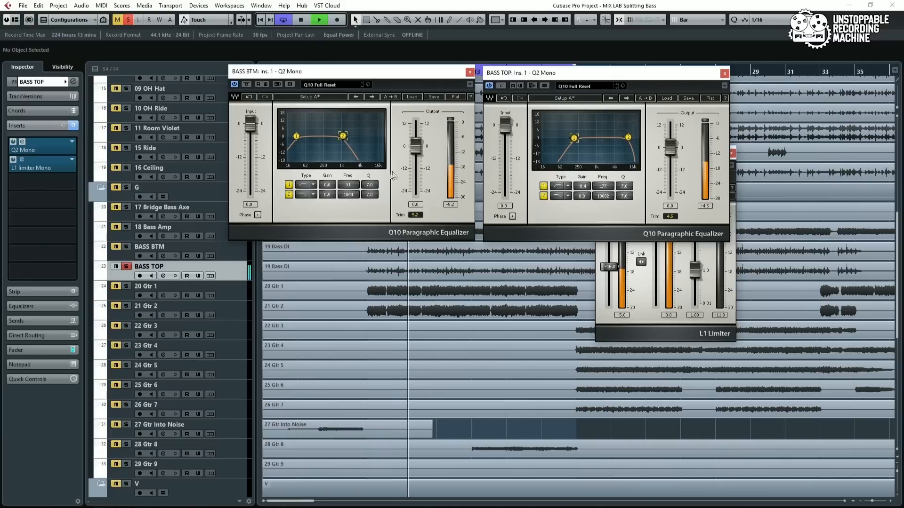
click(126, 267)
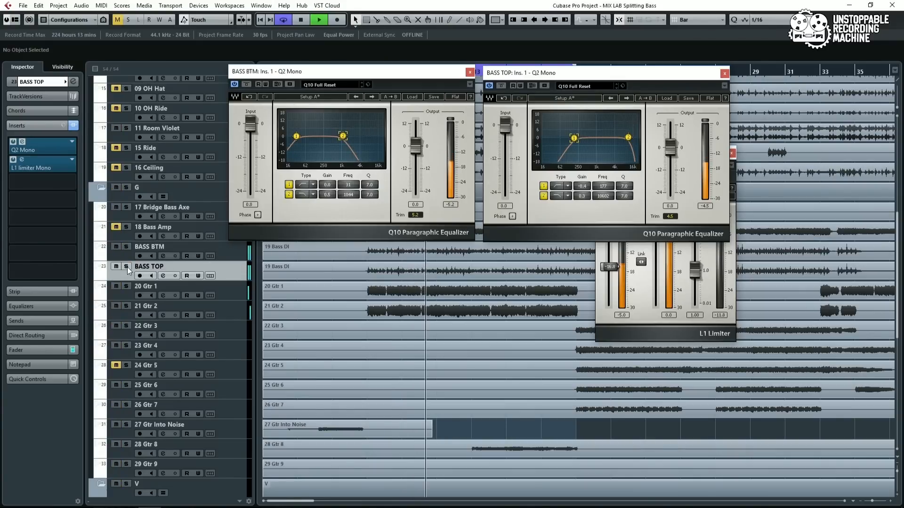
Stop playback and separate the filters, with BASS BTM's low-pass at about 229 Hz and BASS TOP's high-pass at about 937 Hz
key(space)
drag(343, 136, 329, 136)
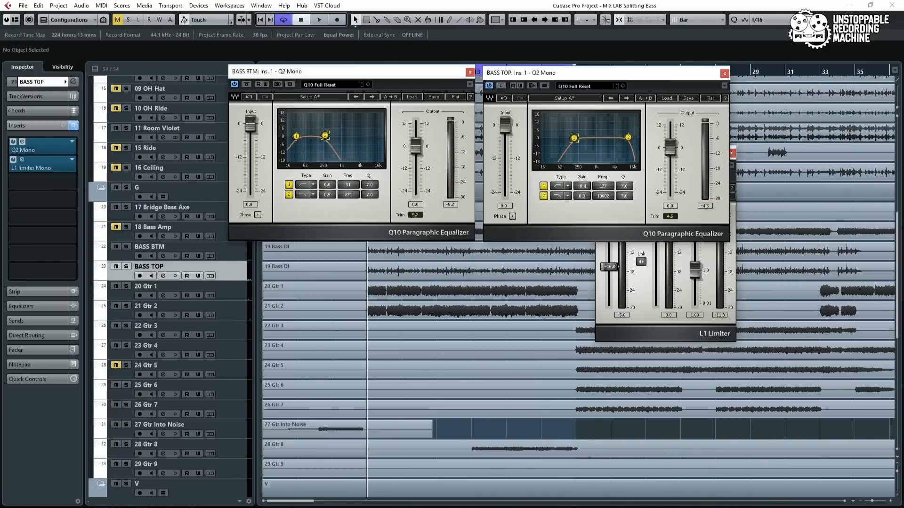
drag(573, 138, 593, 138)
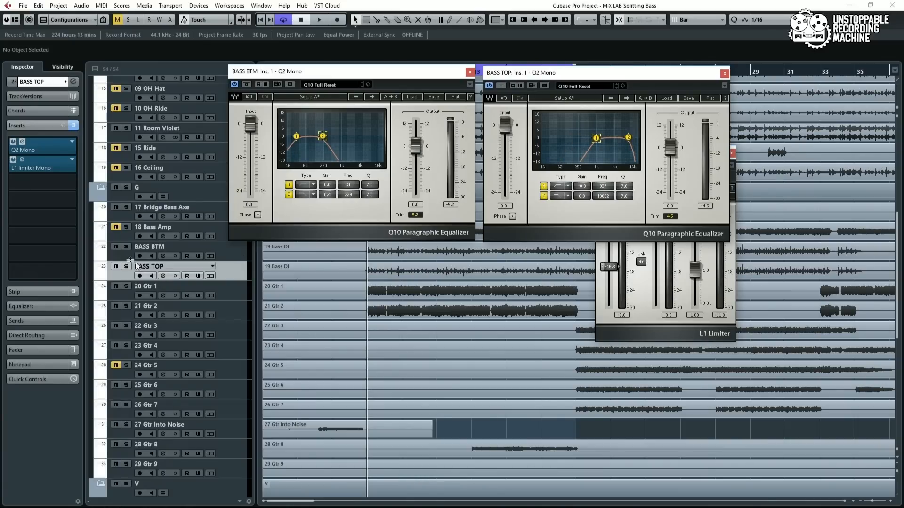
Solo both bass tracks and, during playback, fine-tune BASS BTM's low-pass to about 240 Hz and BASS TOP's high-pass to about 1207 Hz
click(126, 246)
click(126, 266)
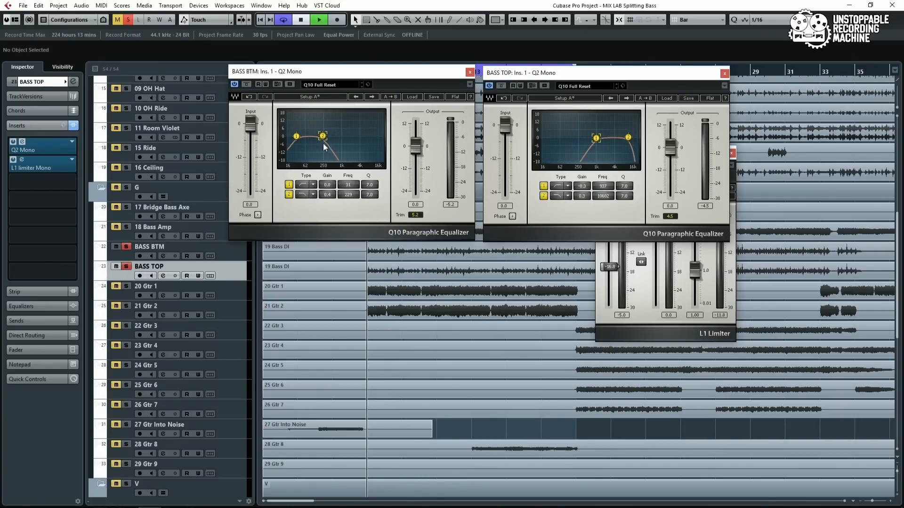
mouse_move(323, 136)
mouse_down()
mouse_move(339, 137)
mouse_move(323, 137)
mouse_up()
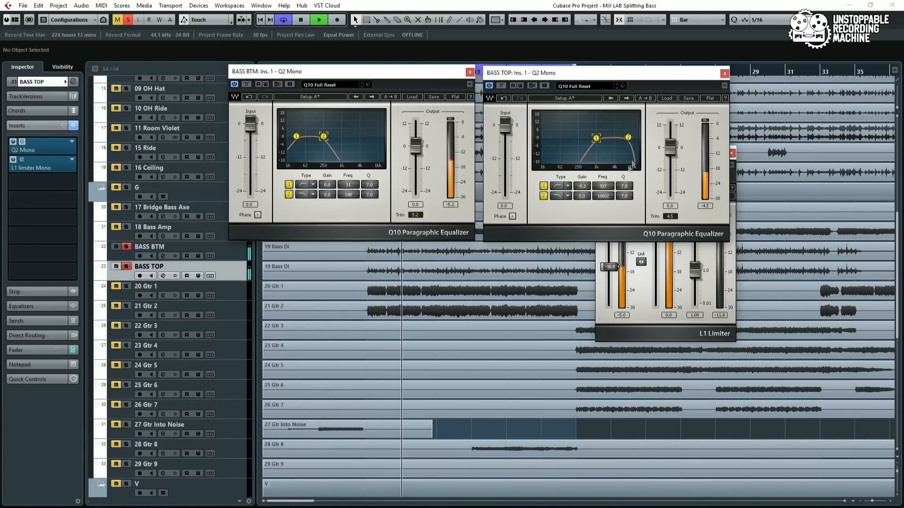
drag(596, 138, 599, 138)
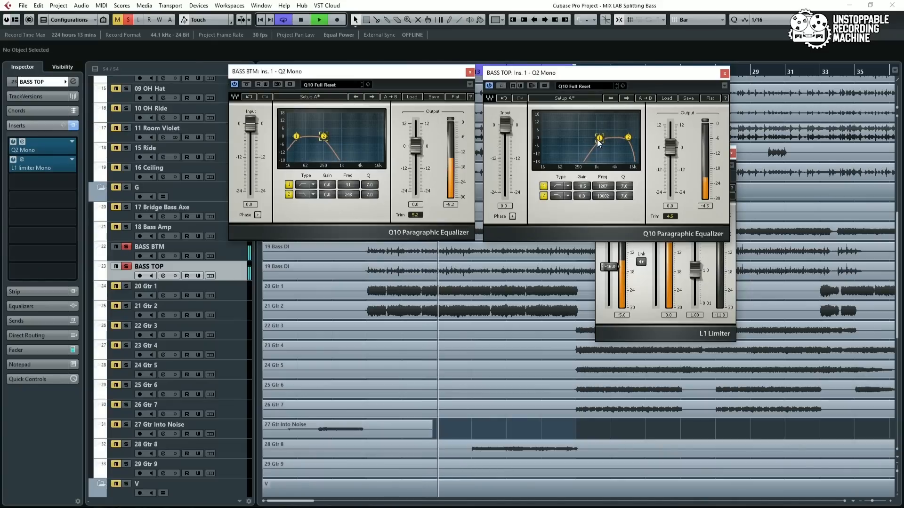
key(space)
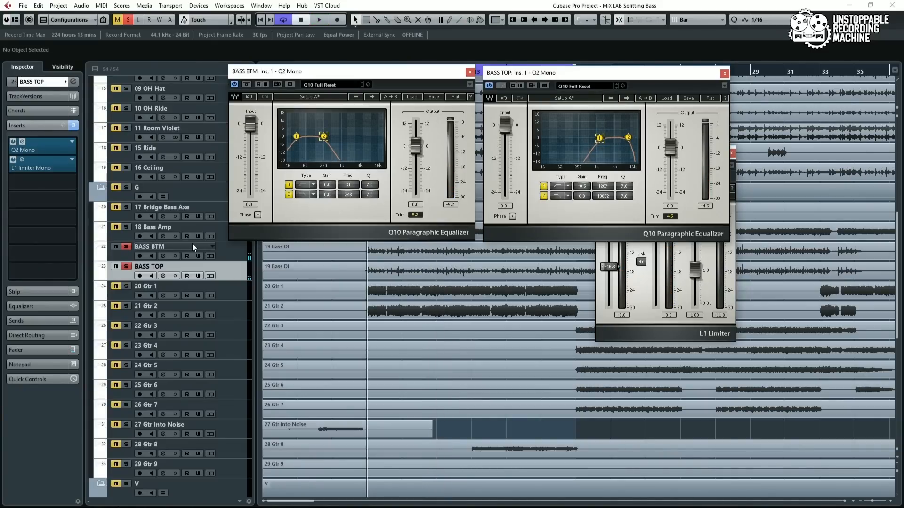
Unsolo both bass tracks and play the full mix to hear the gap between the two filters
click(236, 256)
click(242, 278)
click(126, 267)
key(space)
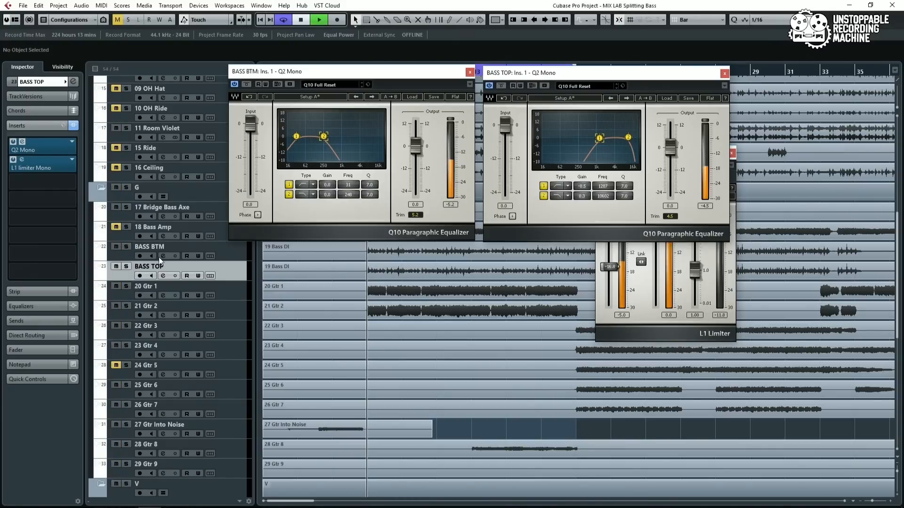
key(space)
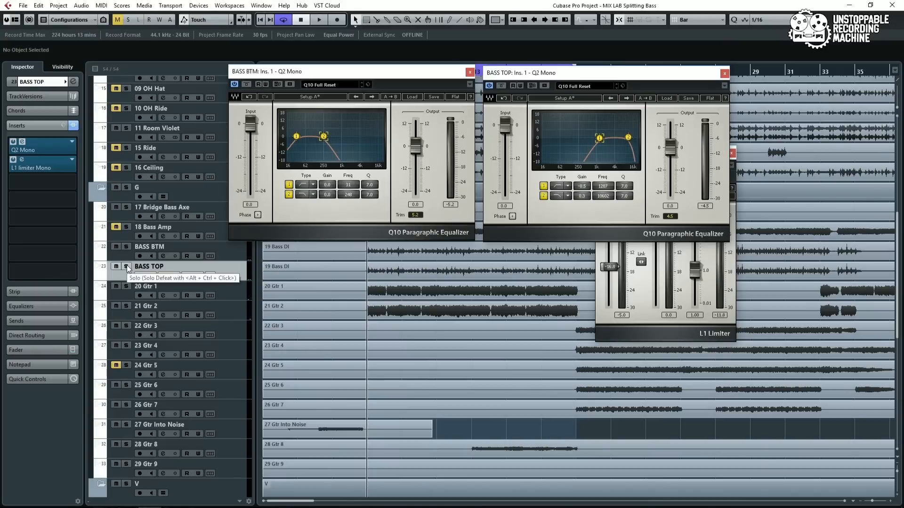
Add the TSE_BOD_v2.0 bass overdrive to BASS TOP's fourth insert slot and move its window clear of the equalizers
click(41, 200)
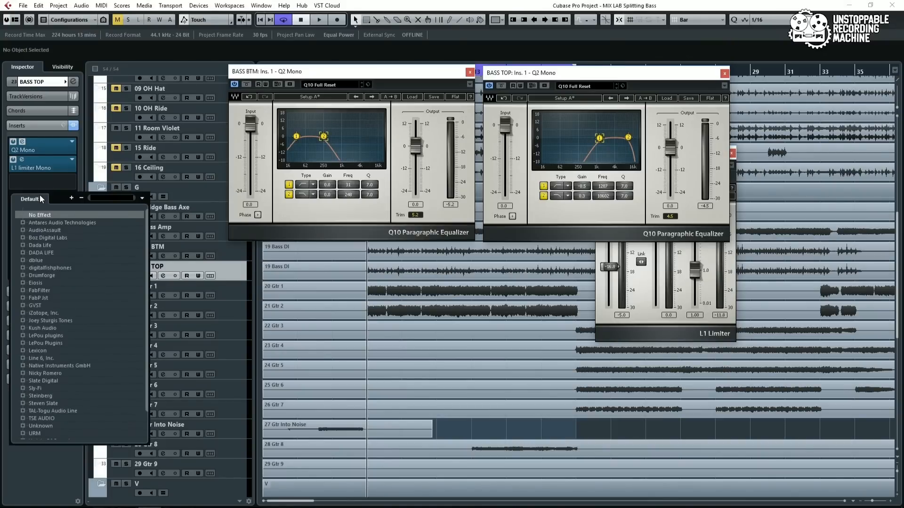
text(tse)
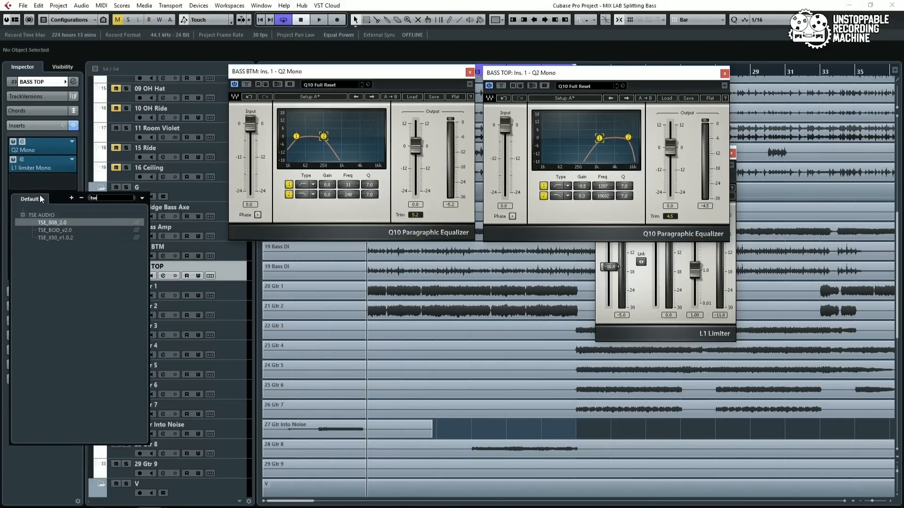
click(65, 230)
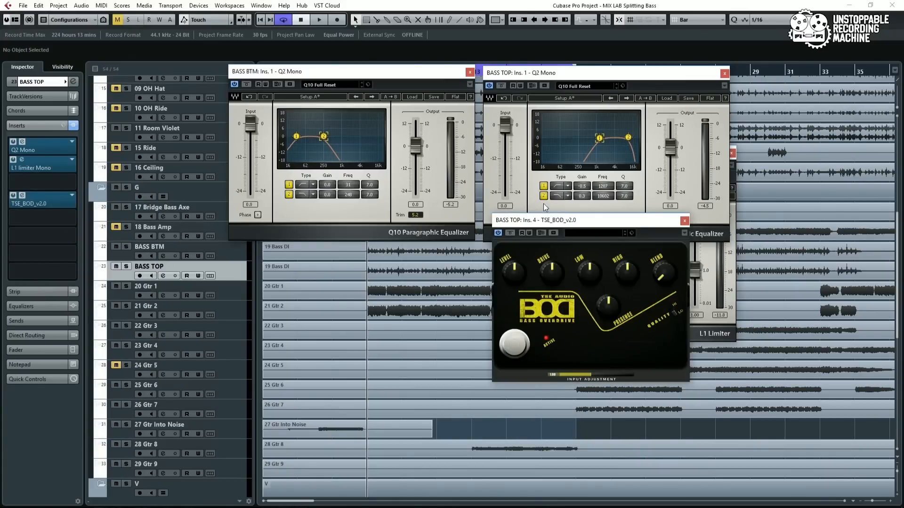
drag(557, 221, 374, 294)
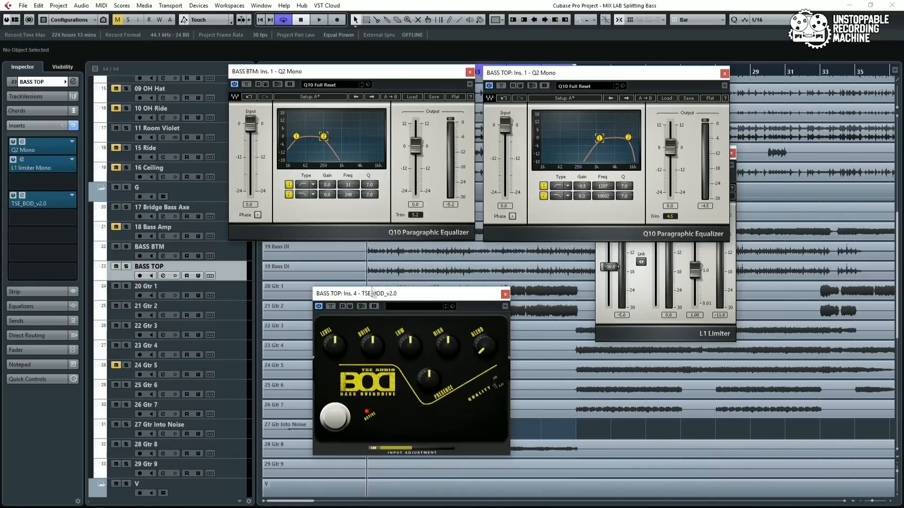
Play BASS TOP soloed and raise the bass overdrive's Drive and Level well above their midpoints
click(125, 267)
key(space)
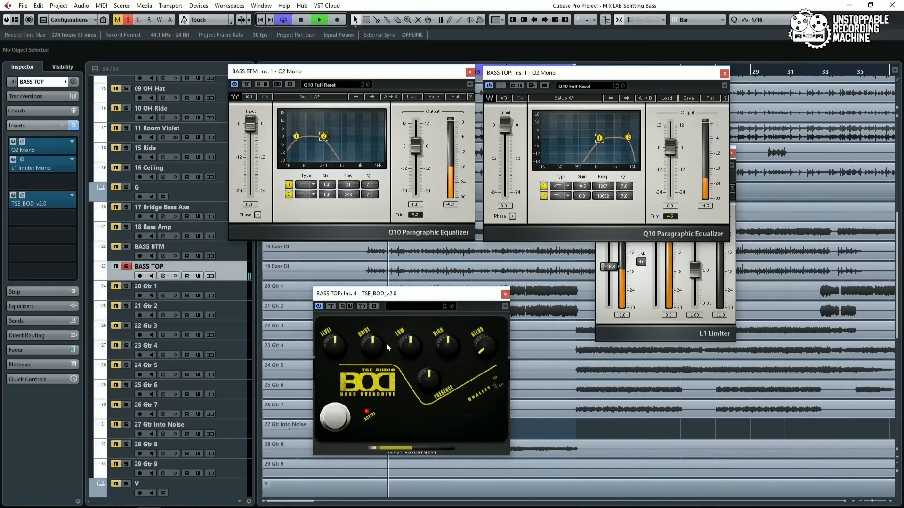
drag(379, 343, 347, 277)
drag(335, 346, 334, 294)
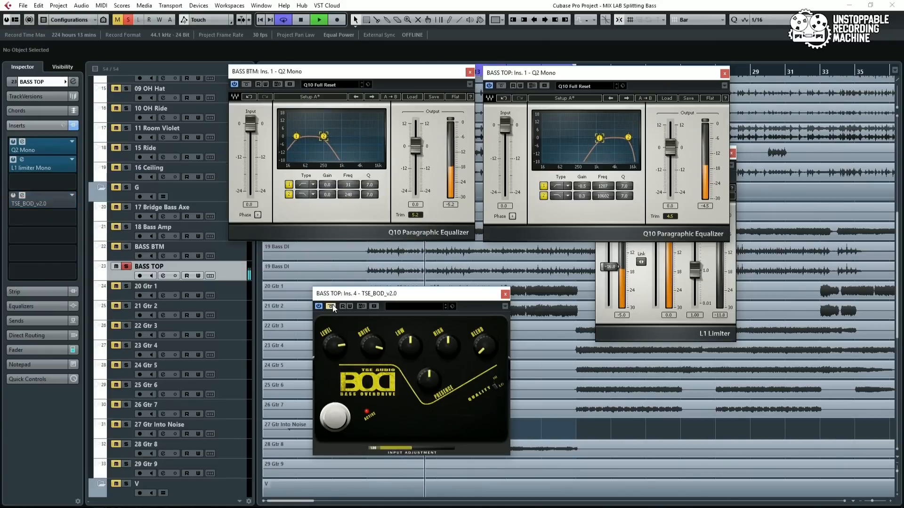
Shape the overdrive tone by raising Low, slightly lowering High, bringing Blend to just below its midpoint and setting Presence moderately above its midpoint
drag(409, 347, 411, 290)
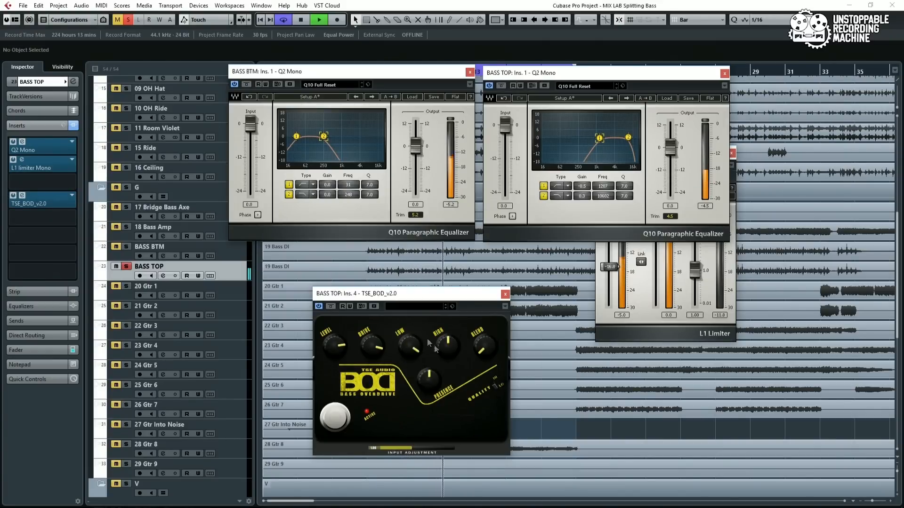
drag(446, 347, 429, 314)
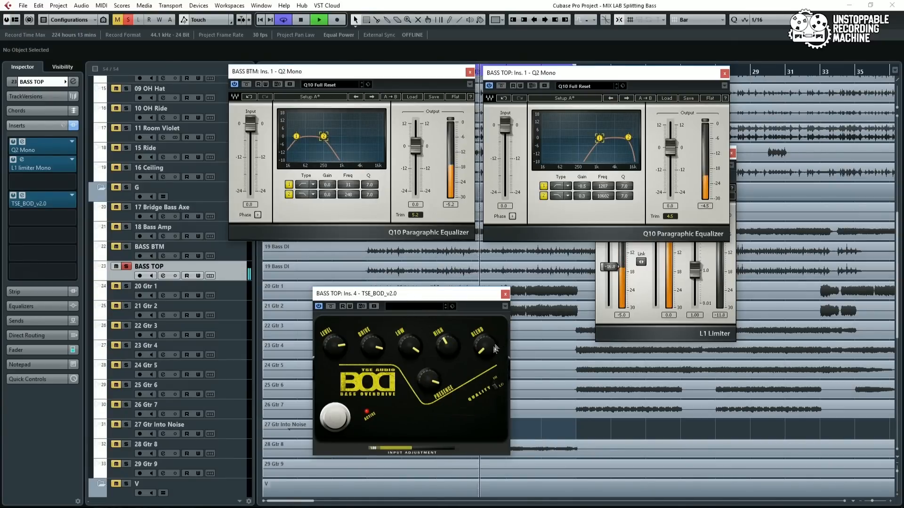
drag(485, 348, 477, 283)
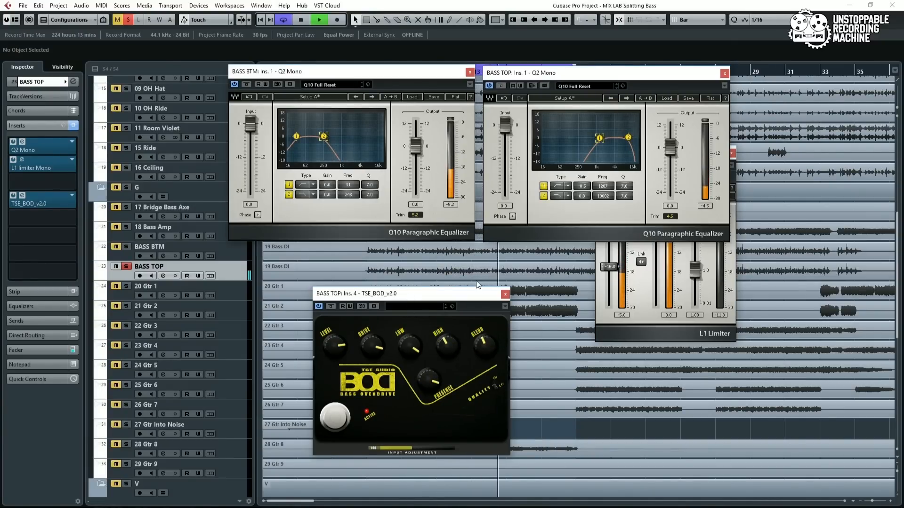
drag(429, 380, 429, 427)
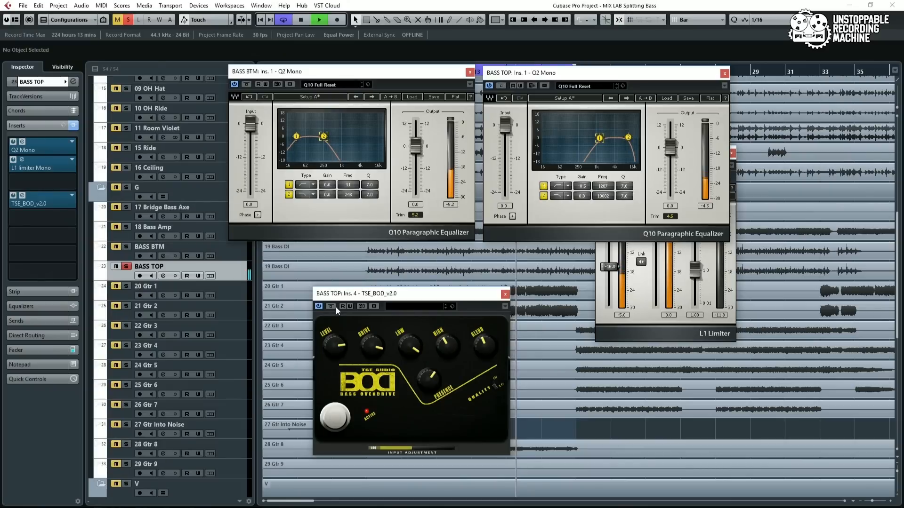
Play BASS BTM soloed together with BASS TOP, raising the overdrive's High and Presence and turning Blend down to minimum
click(126, 246)
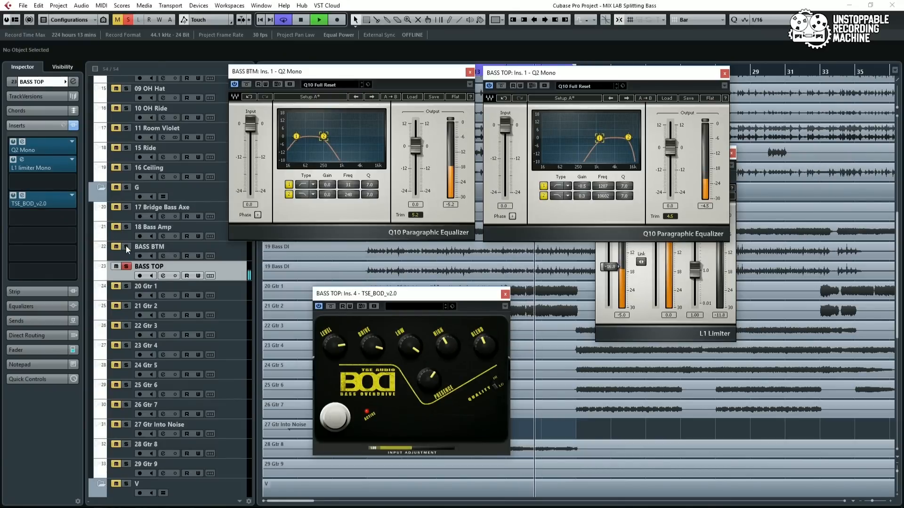
click(179, 249)
key(space)
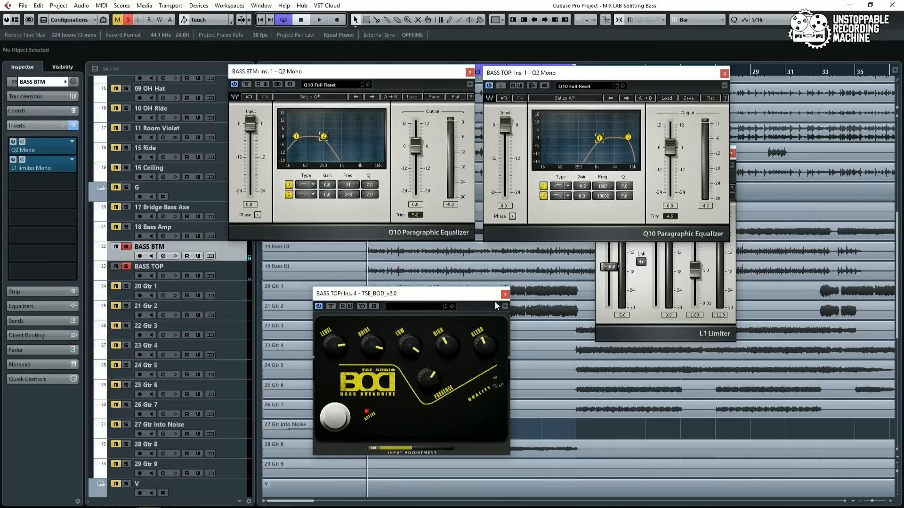
key(space)
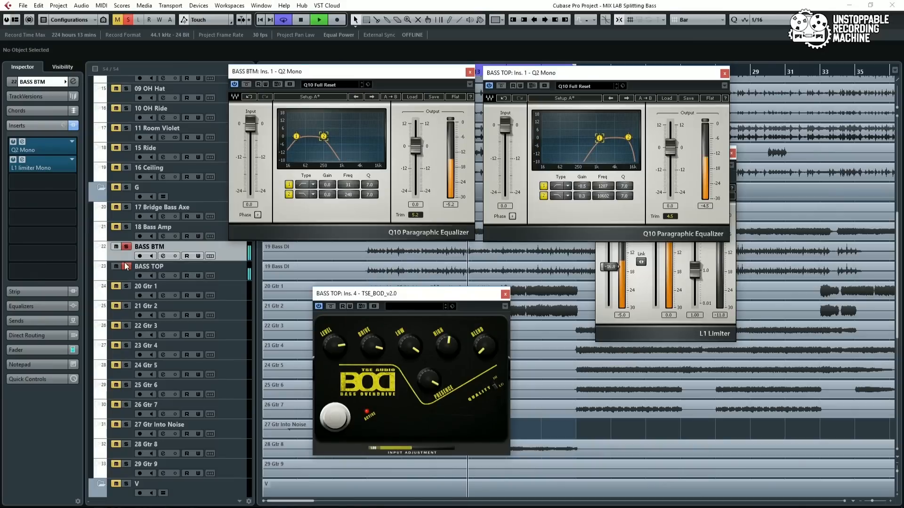
Unsolo the bass tracks, compare the full mix with BASS TOP's overdrive bypassed and active, and deactivate the overdrive
click(127, 246)
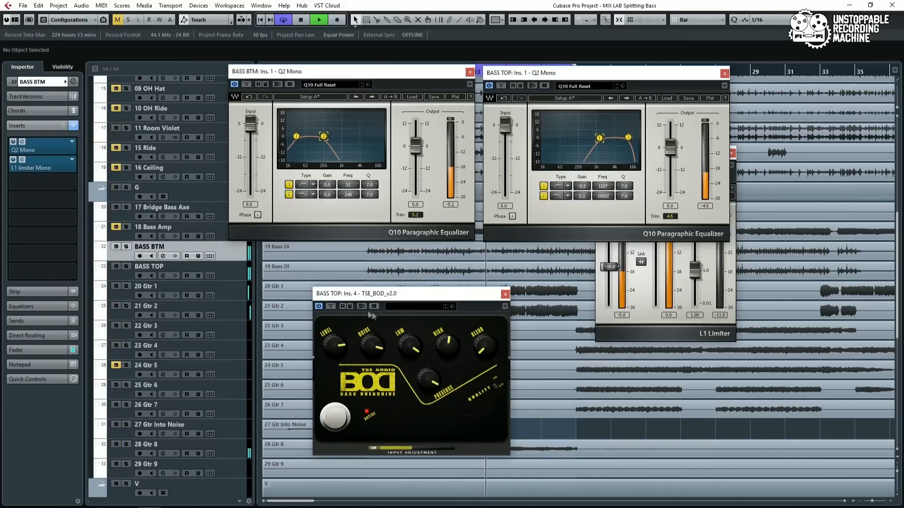
click(332, 306)
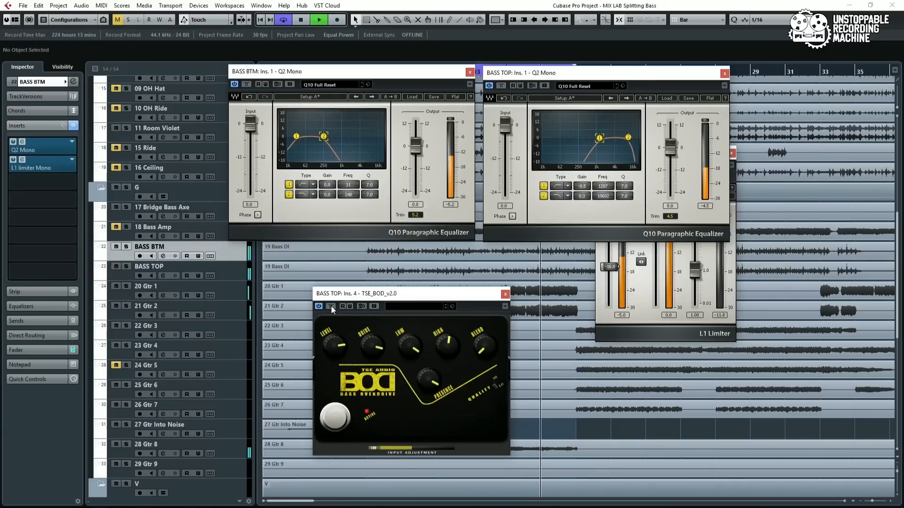
key(space)
click(318, 306)
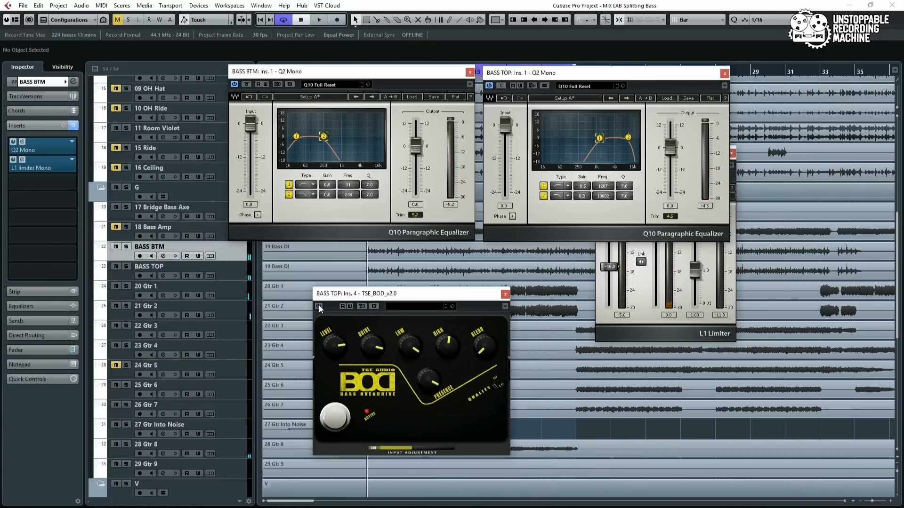
Solo BASS TOP and add the AmpSimulator plug-in to its fifth insert slot, moving the plug-in window clear of the equalizers
click(126, 266)
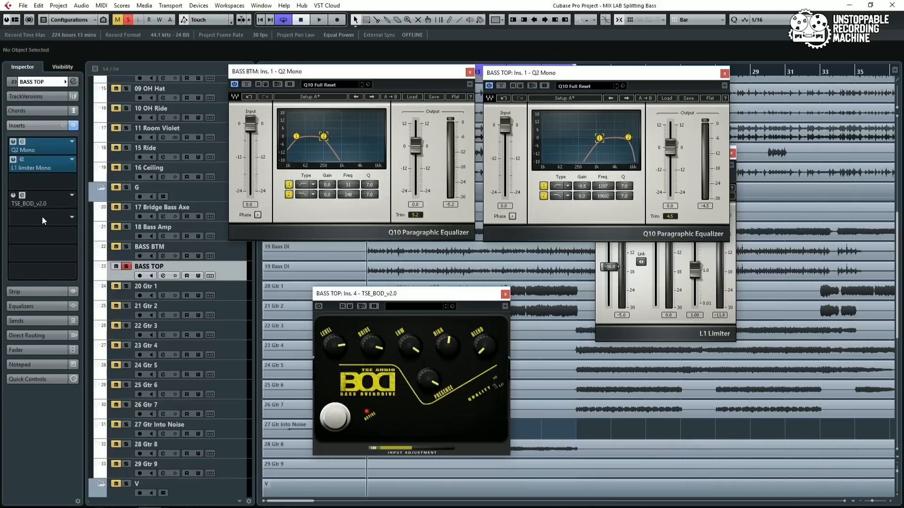
click(42, 217)
text(amp)
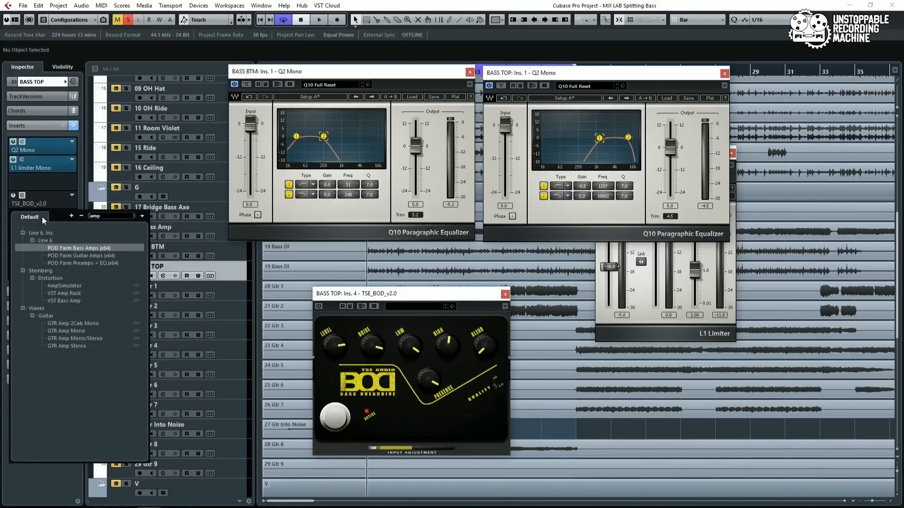
click(64, 286)
drag(535, 269, 548, 280)
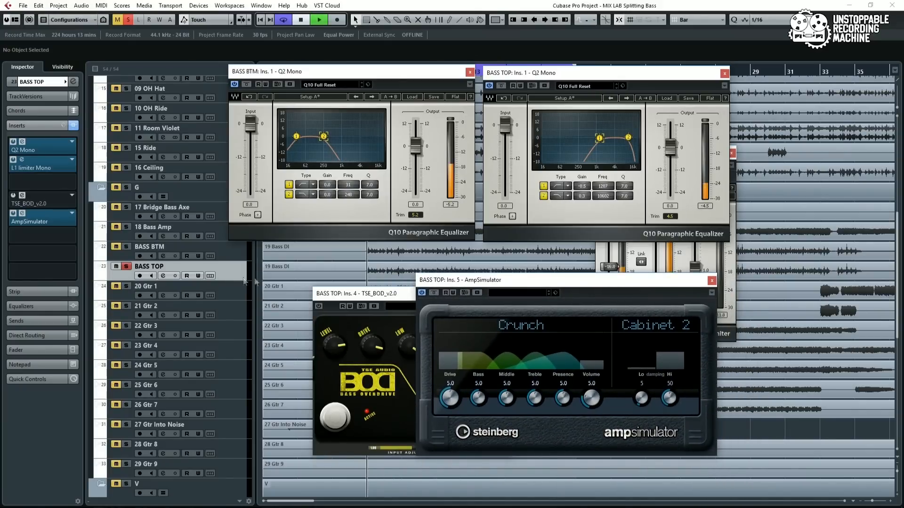
Play the soloed BASS TOP and try AmpSimulator's Clean and Crunch+ amp models
key(space)
click(508, 325)
click(506, 339)
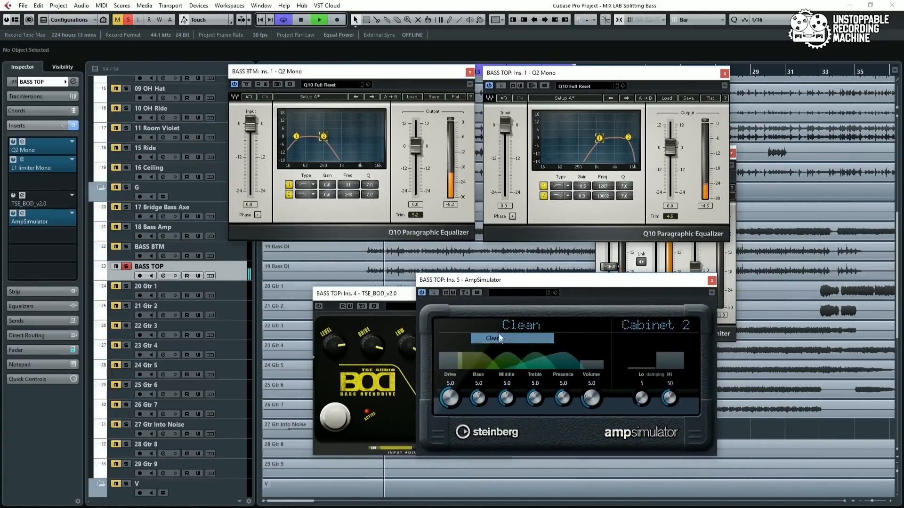
click(503, 326)
click(499, 360)
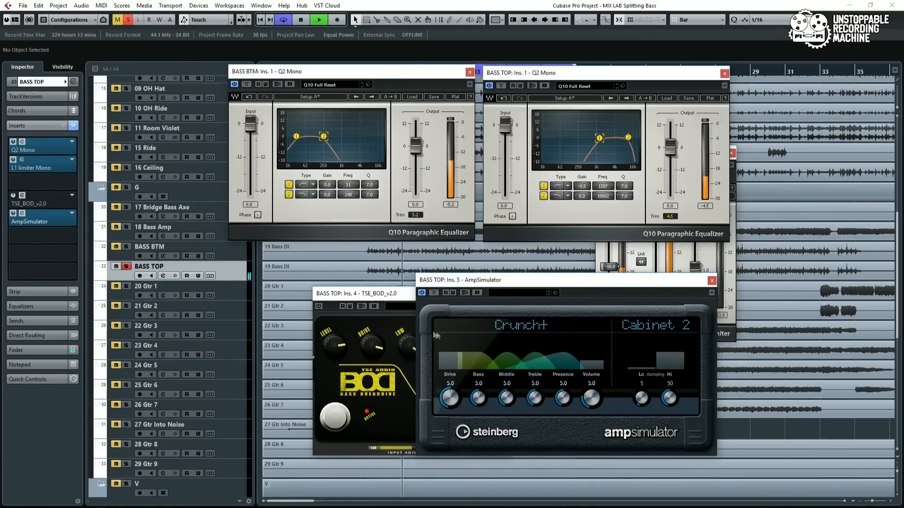
With BASS BTM also soloed, switch AmpSimulator to the Crunch model and raise its drive to 7.5
click(127, 248)
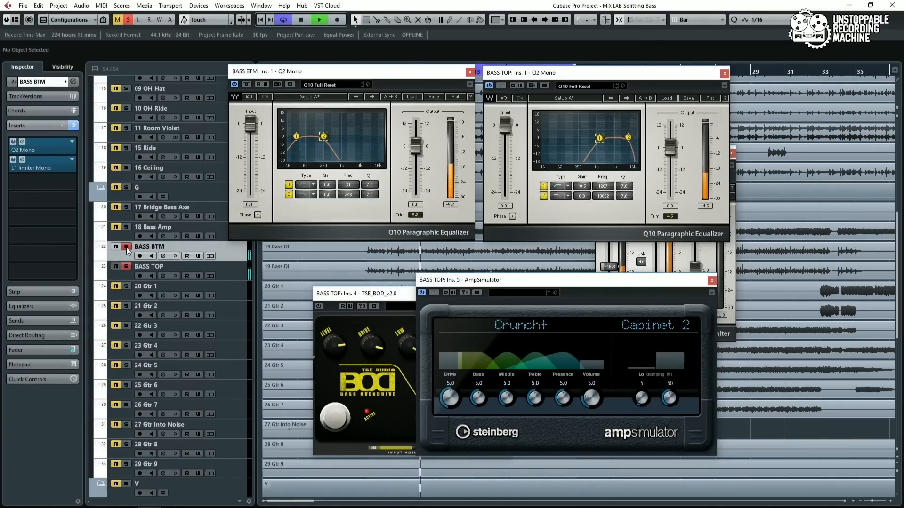
click(487, 328)
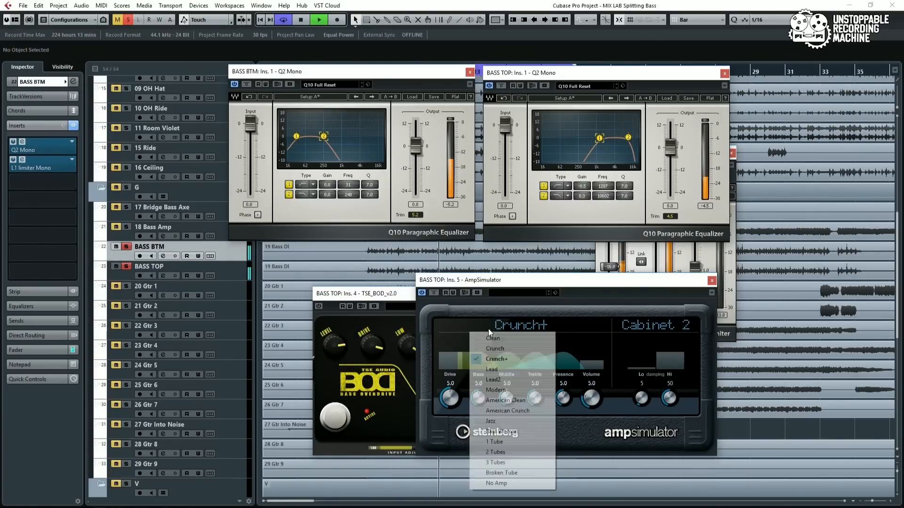
click(481, 350)
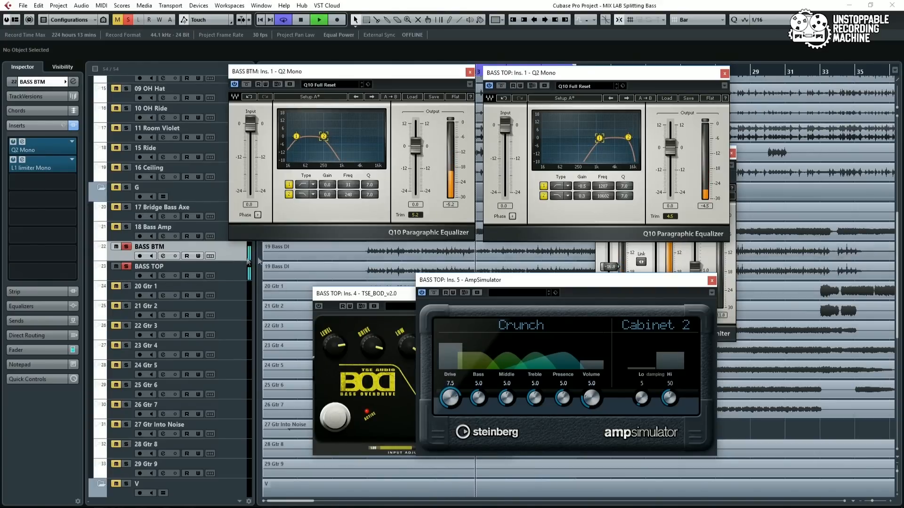
Unsolo both bass tracks and try AmpSimulator's Lead and Lead2 amp models in the full mix
click(126, 248)
click(126, 267)
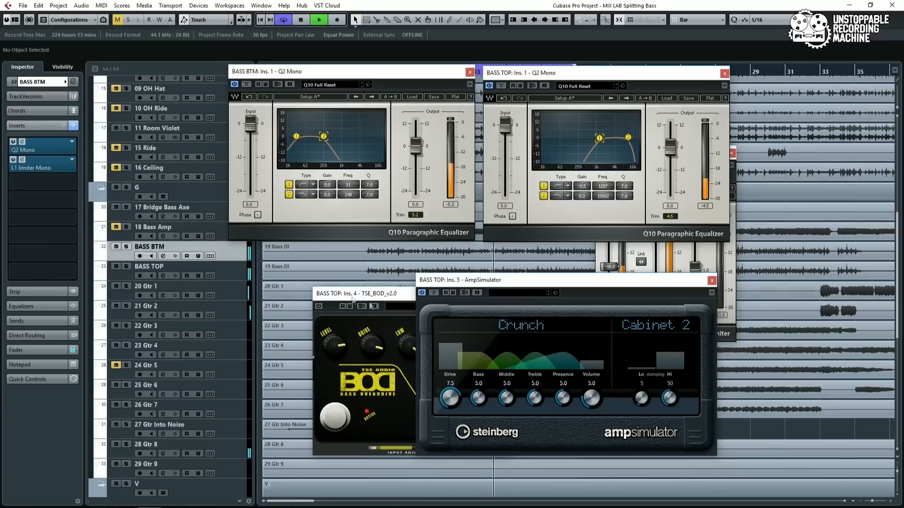
click(528, 328)
click(510, 370)
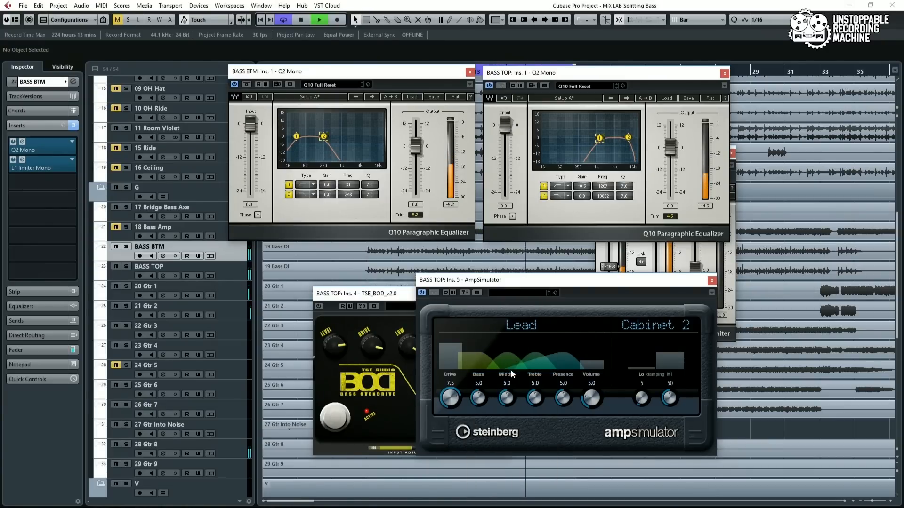
click(523, 328)
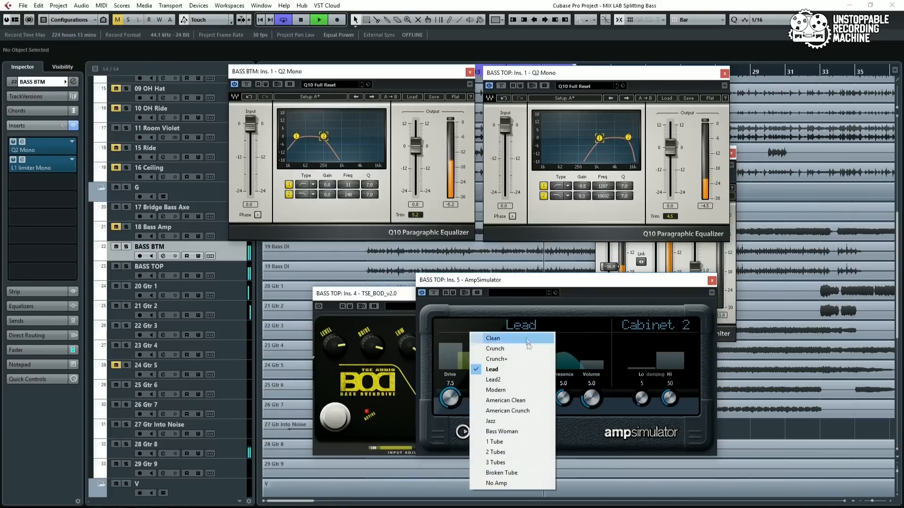
click(518, 381)
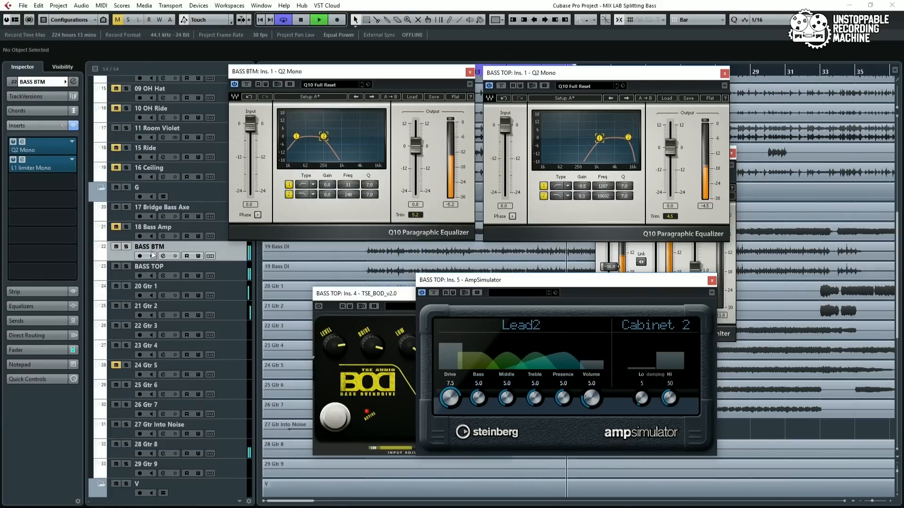
Solo BASS BTM and BASS TOP, stop playback, and switch AmpSimulator to the Crunch model with drive at 4.7
click(126, 247)
click(126, 266)
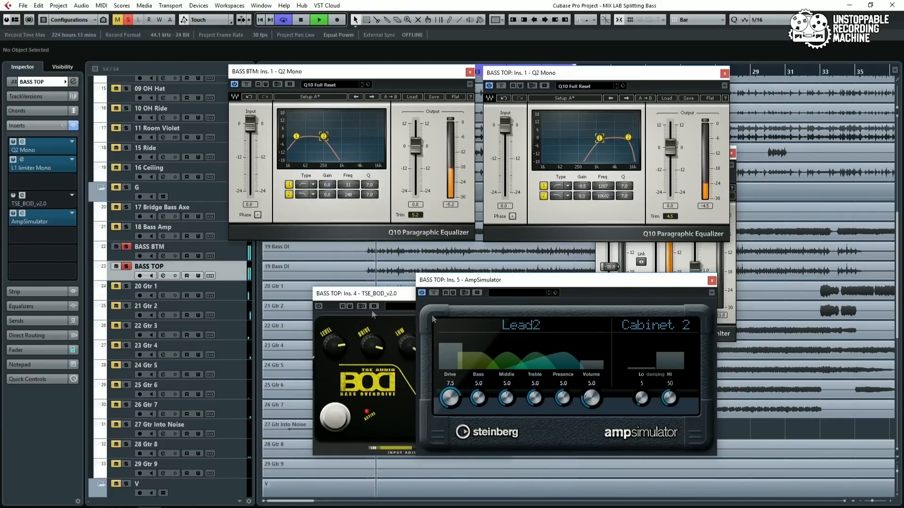
key(space)
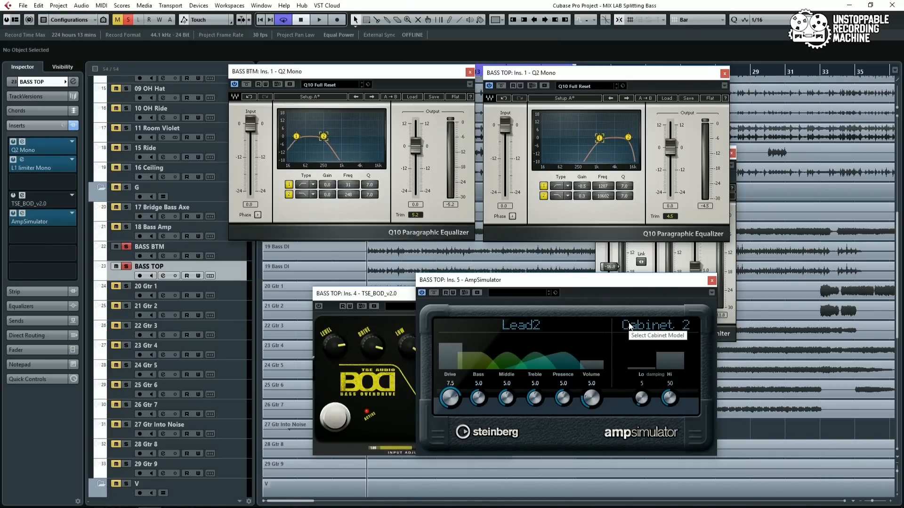
click(521, 325)
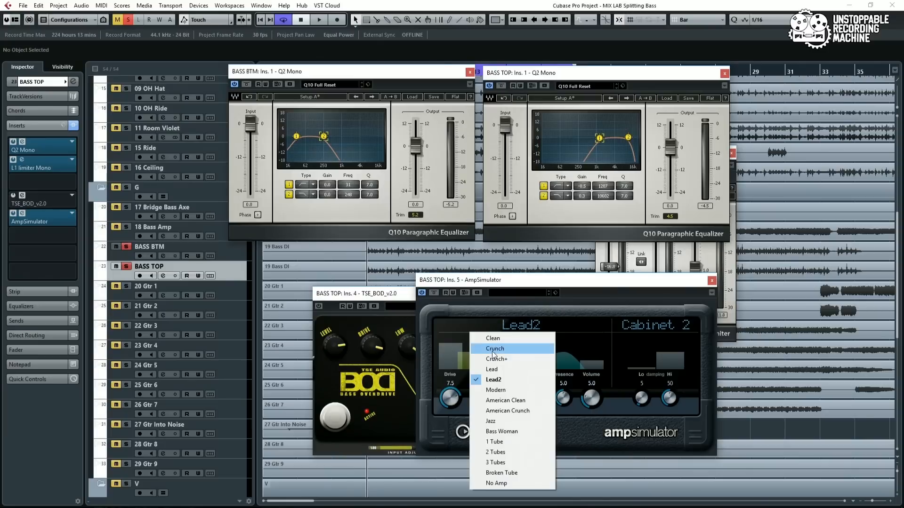
click(498, 349)
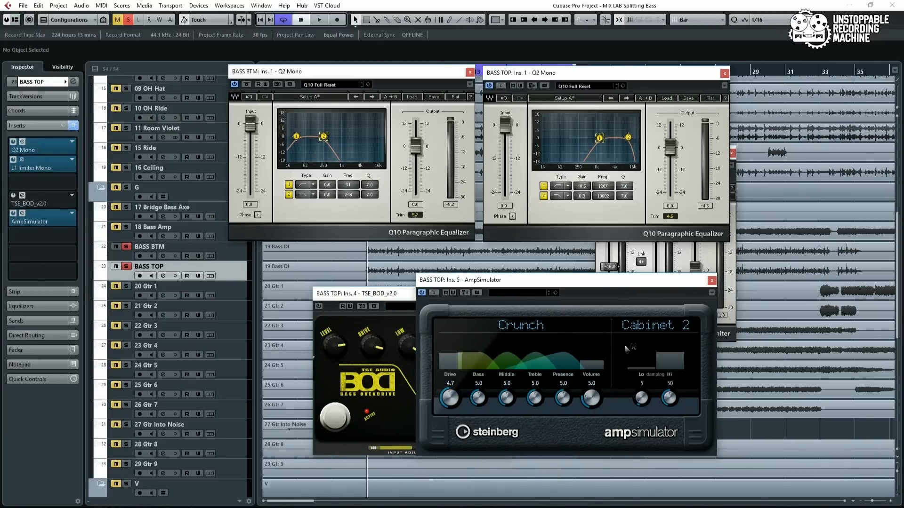
Play the soloed bass tracks and try AmpSimulator's Cabinet 3 and Cabinet 4 speaker models
key(space)
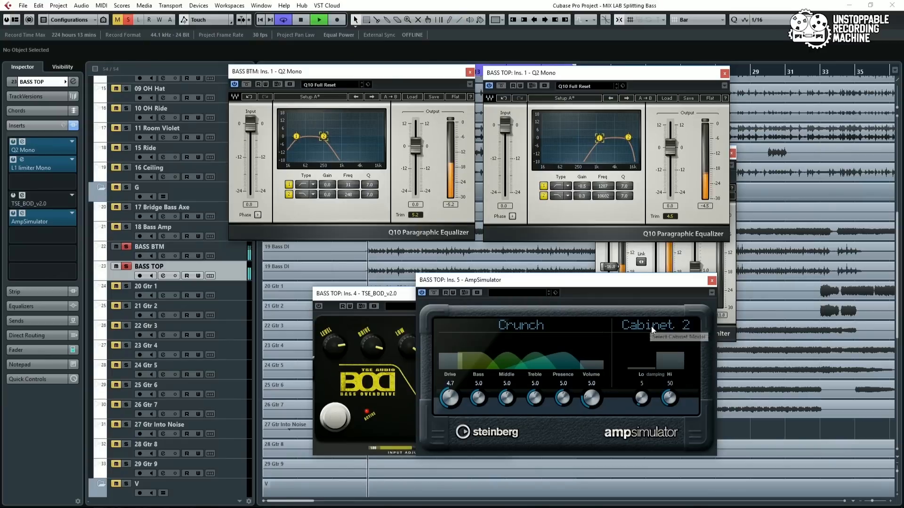
click(653, 329)
click(650, 363)
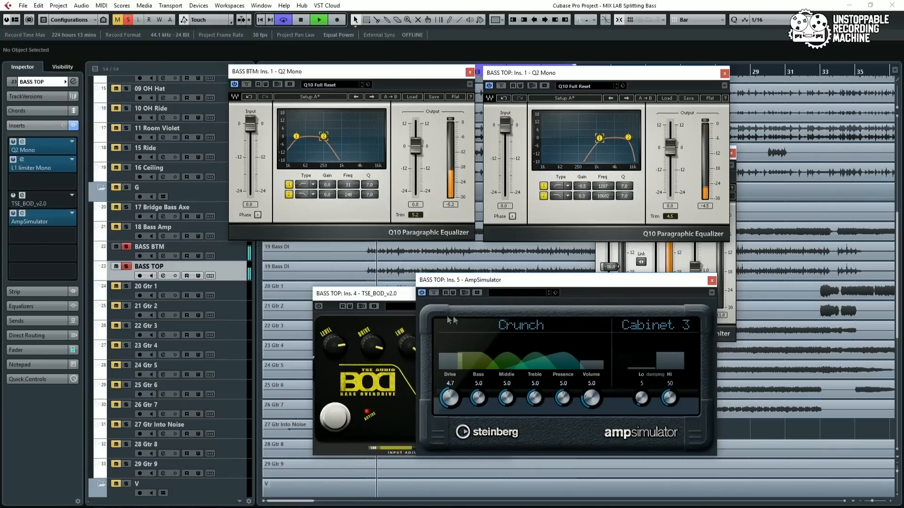
click(636, 328)
click(649, 370)
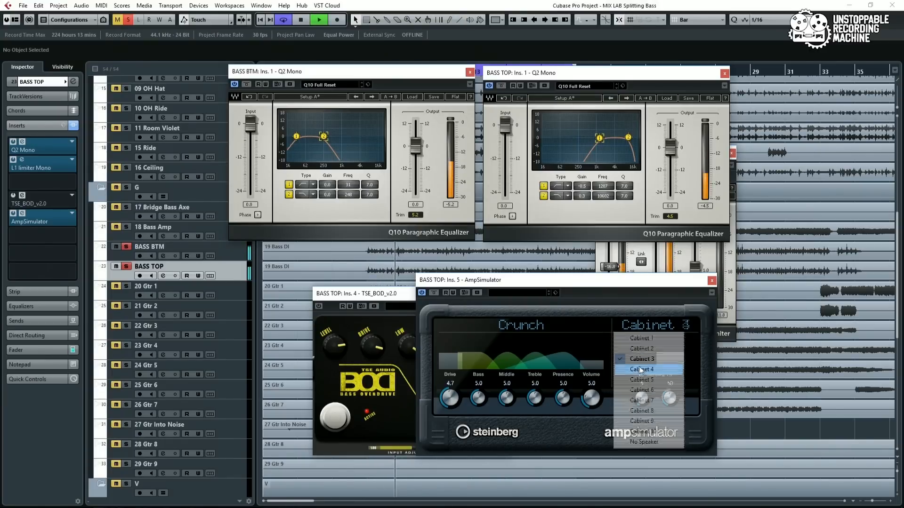
Unsolo the bass tracks and compare Cabinet 2 with Cabinet 4 in the full mix, leaving Cabinet 4 selected
click(126, 267)
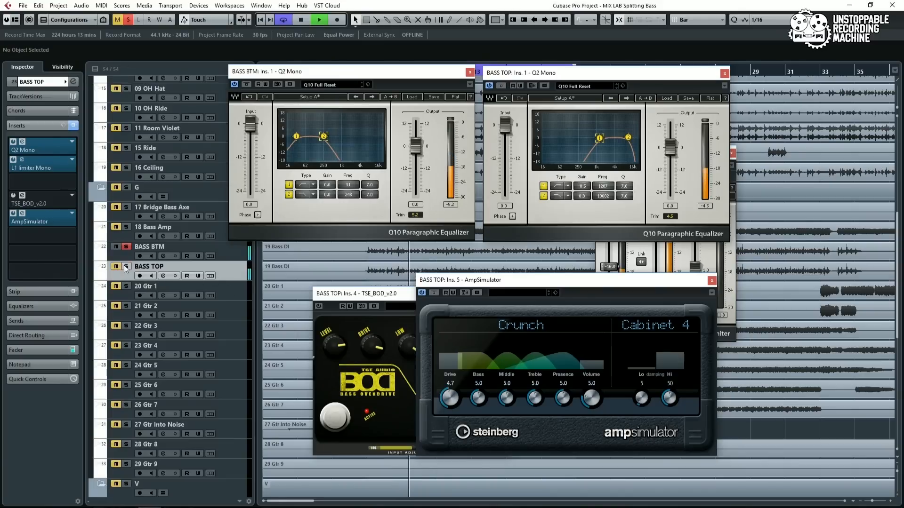
click(651, 325)
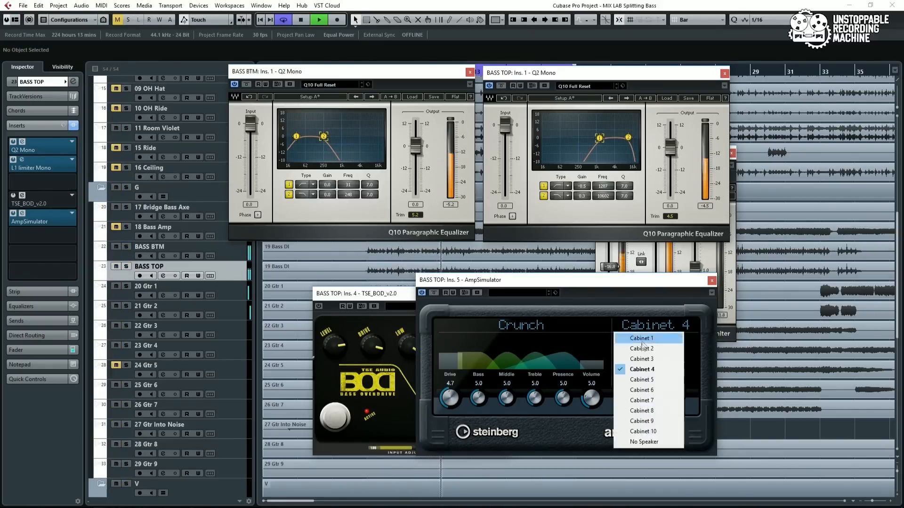
click(641, 348)
click(651, 325)
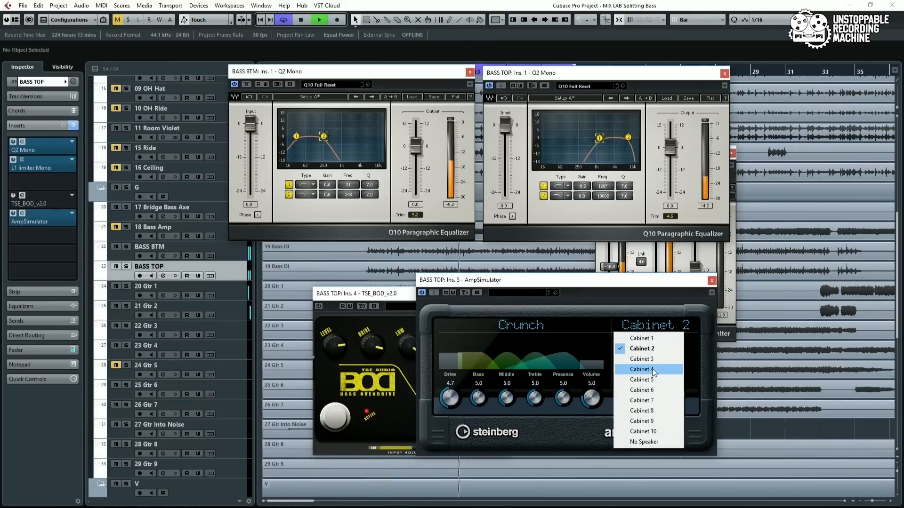
click(651, 368)
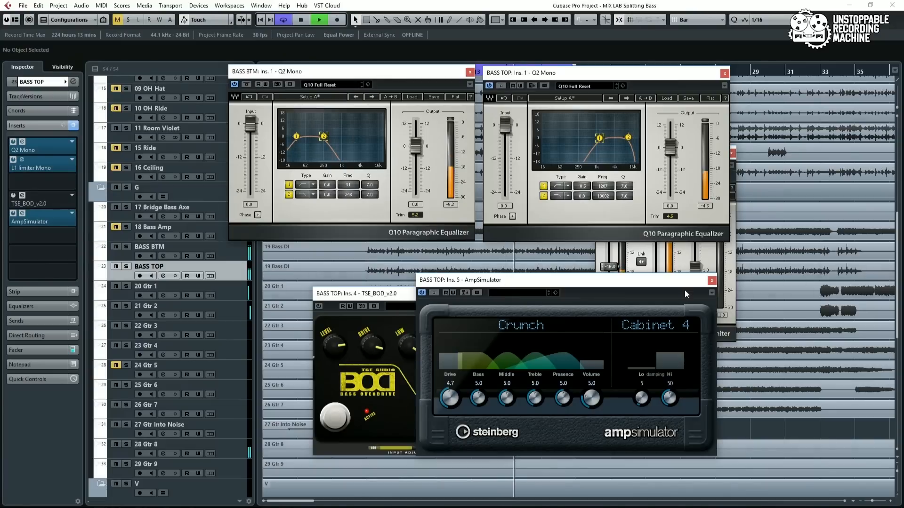
Close the AmpSimulator and overdrive windows and set BASS BTM's L1 limiter to a threshold of -30 and an out ceiling of about -6.3
click(711, 281)
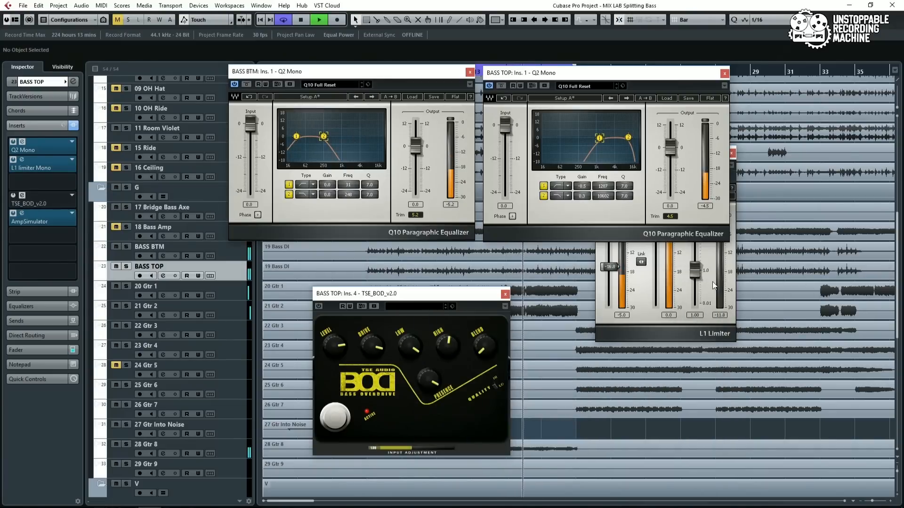
click(509, 293)
click(650, 315)
key(space)
drag(657, 146, 657, 251)
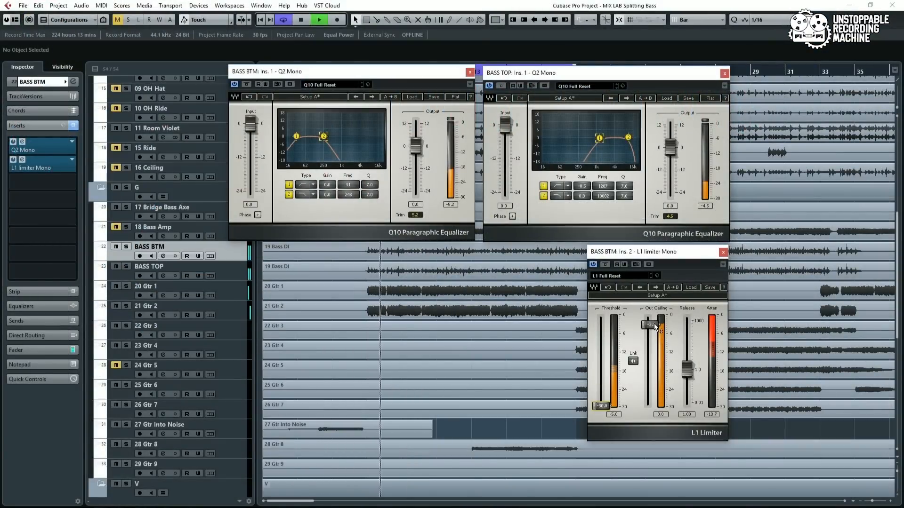
drag(656, 327, 659, 335)
key(space)
Solo both bass tracks and compare them with the BASS BTM limiter bypassed and active
click(126, 247)
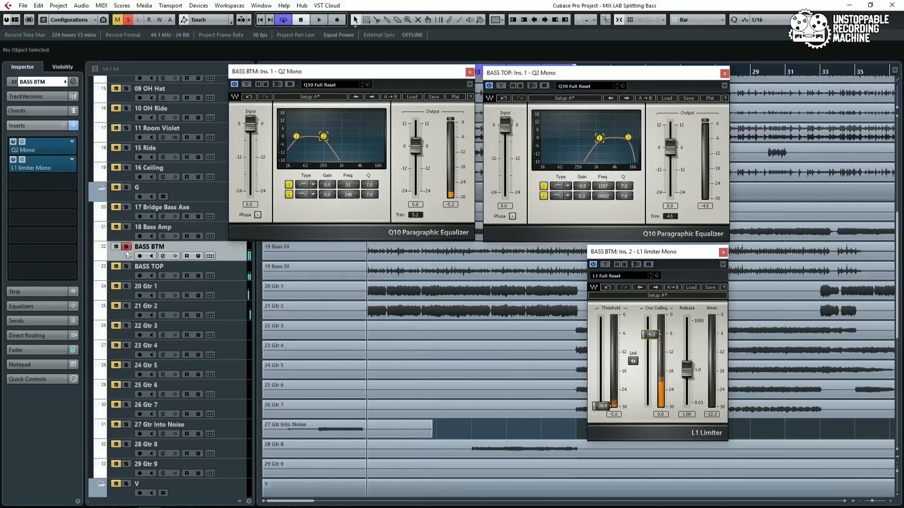
click(126, 267)
key(space)
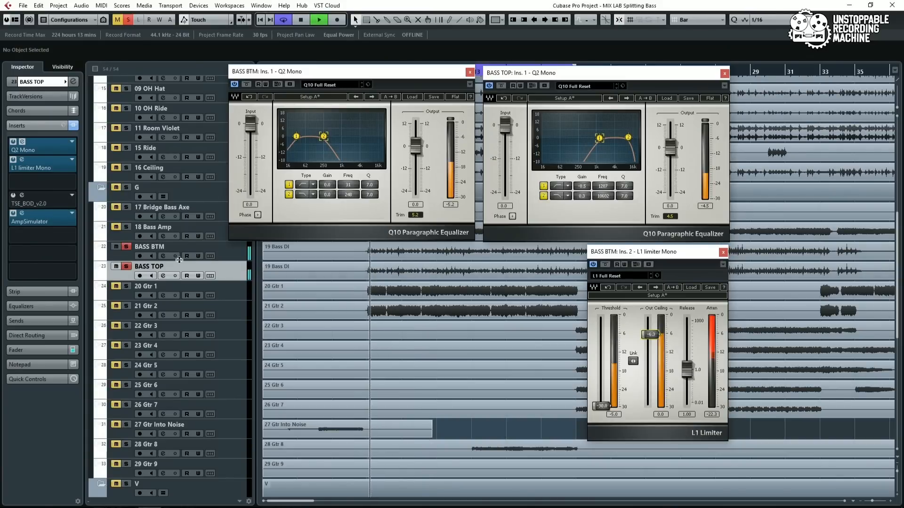
click(605, 265)
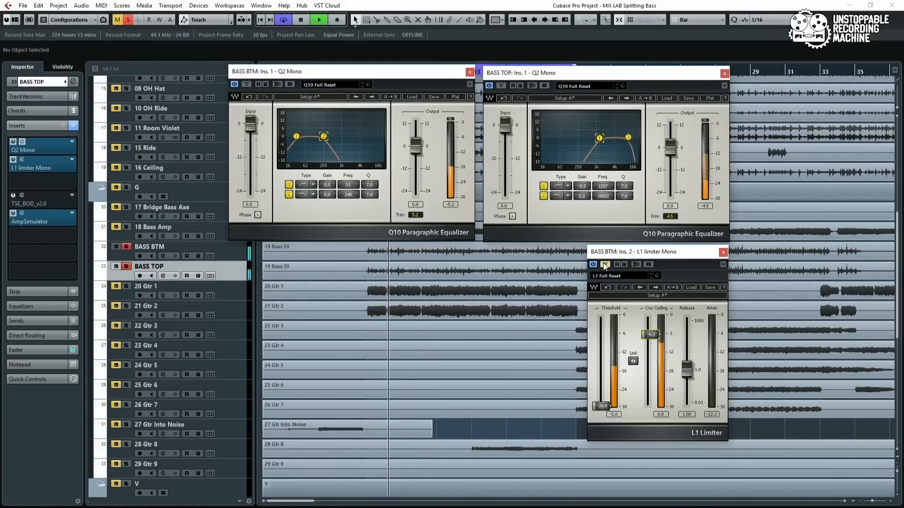
click(605, 265)
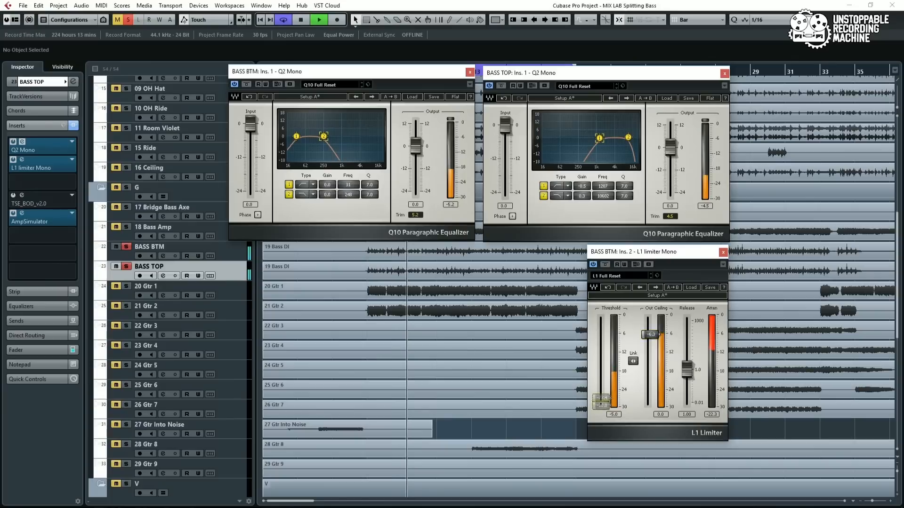
Lower the BASS BTM limiter's out ceiling to about -8.7, unsoloing the bass tracks to judge the level in the full mix
mouse_move(602, 405)
mouse_down()
mouse_move(603, 358)
mouse_move(602, 405)
mouse_up()
drag(649, 335, 649, 339)
click(126, 266)
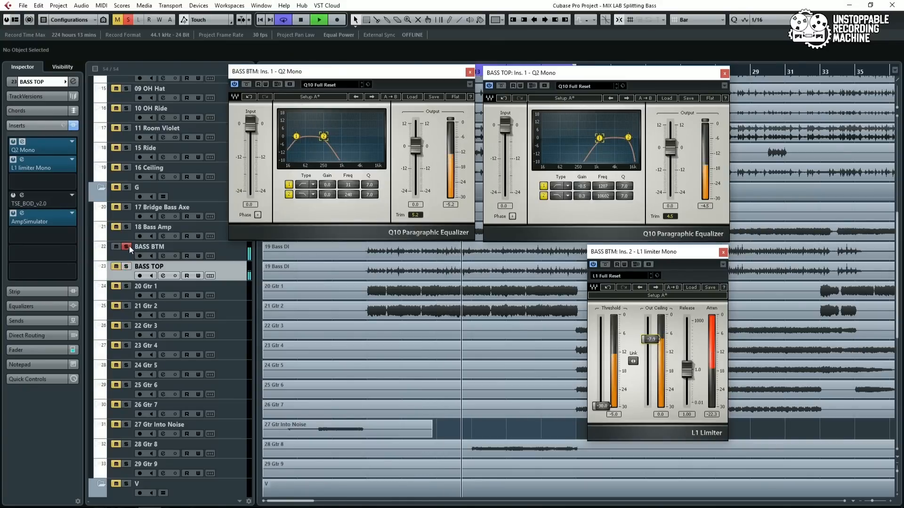
click(127, 247)
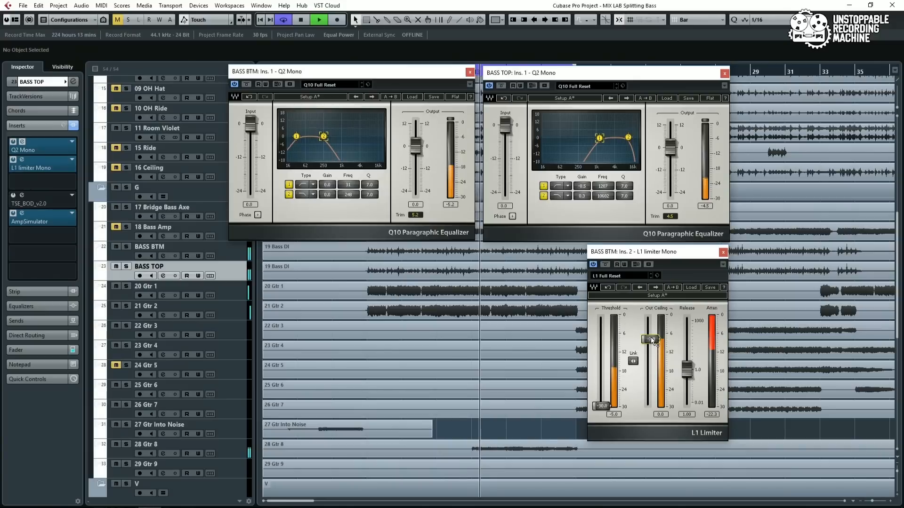
drag(650, 339, 650, 341)
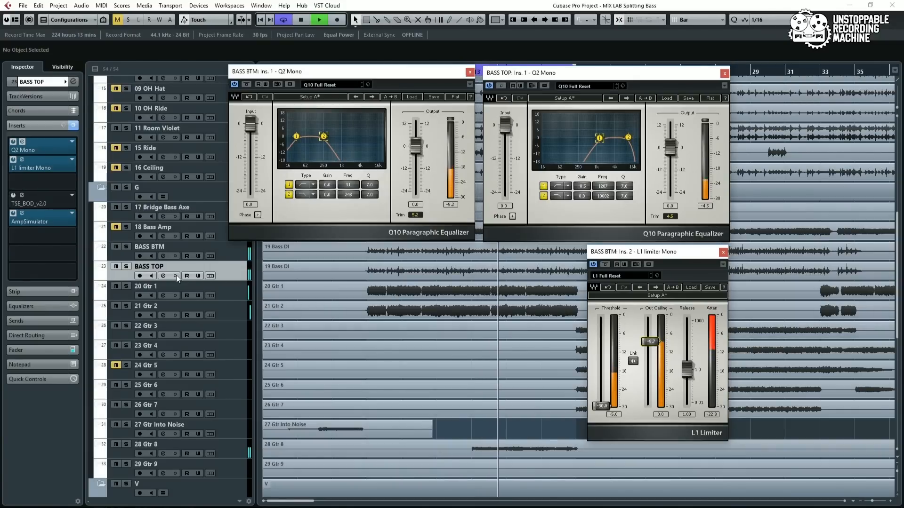
key(space)
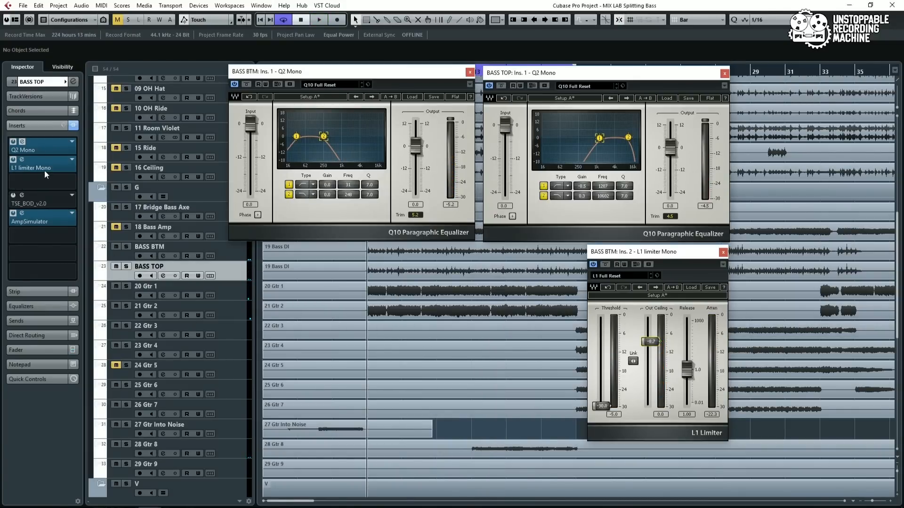
Open BASS TOP's L1 limiter, solo the track, and lower the limiter's threshold to -30 during playback
click(46, 173)
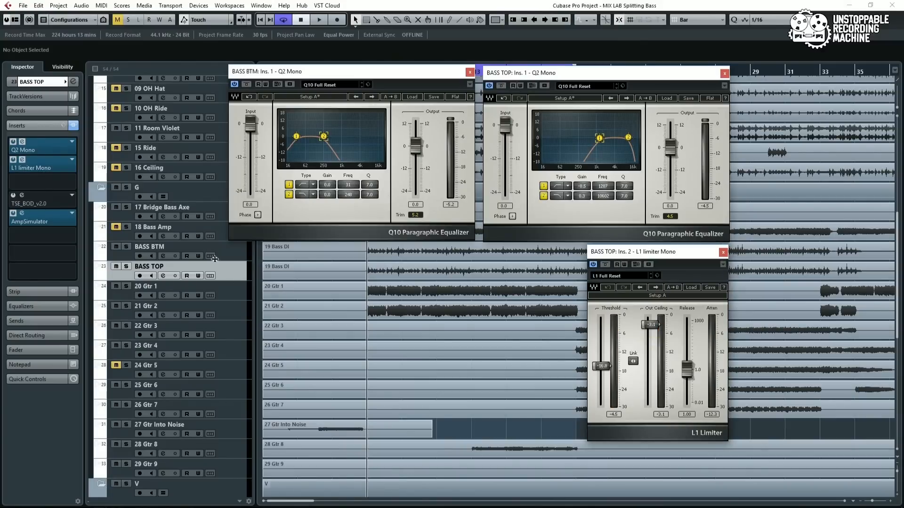
click(127, 267)
key(space)
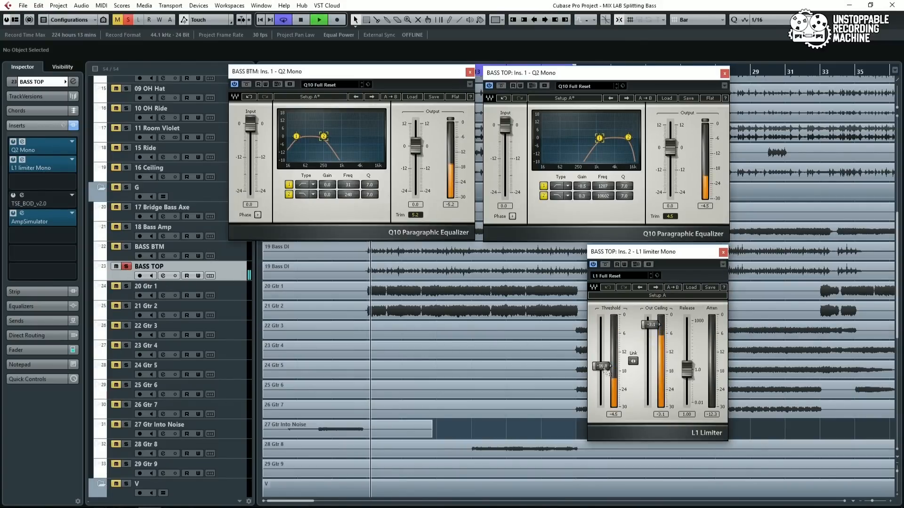
drag(601, 366, 602, 406)
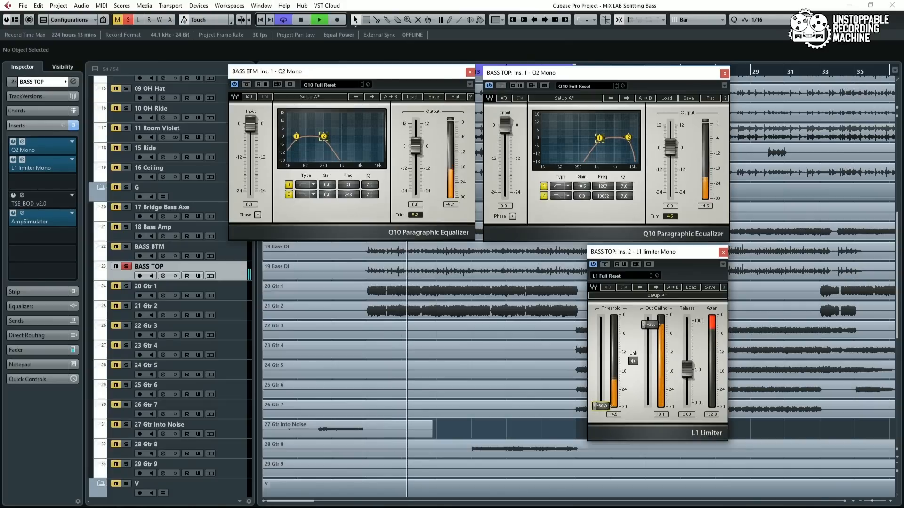
key(space)
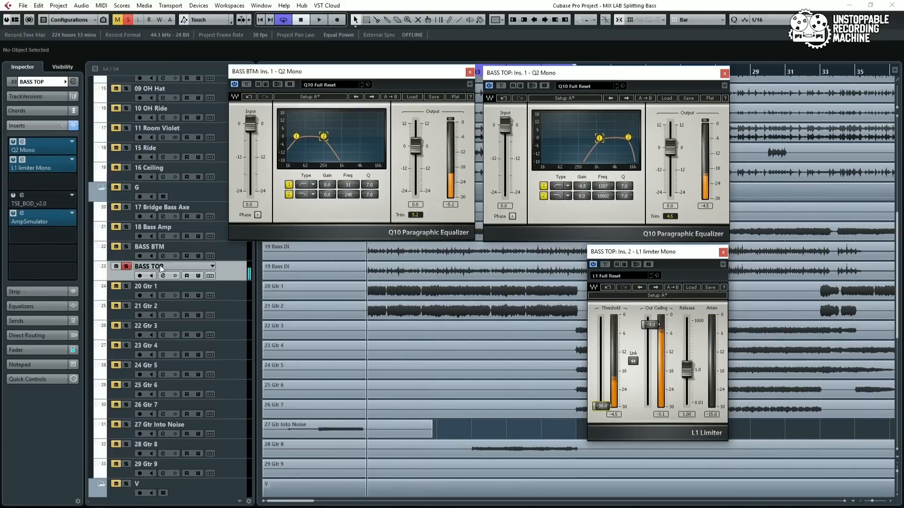
Unsolo BASS TOP and raise its limiter threshold to about -21.7 while the full mix plays
click(127, 267)
key(space)
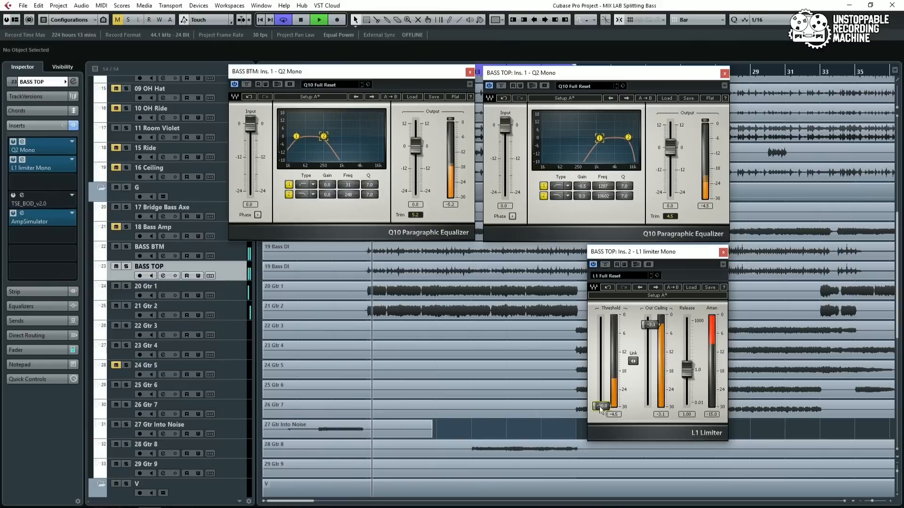
drag(601, 409, 602, 380)
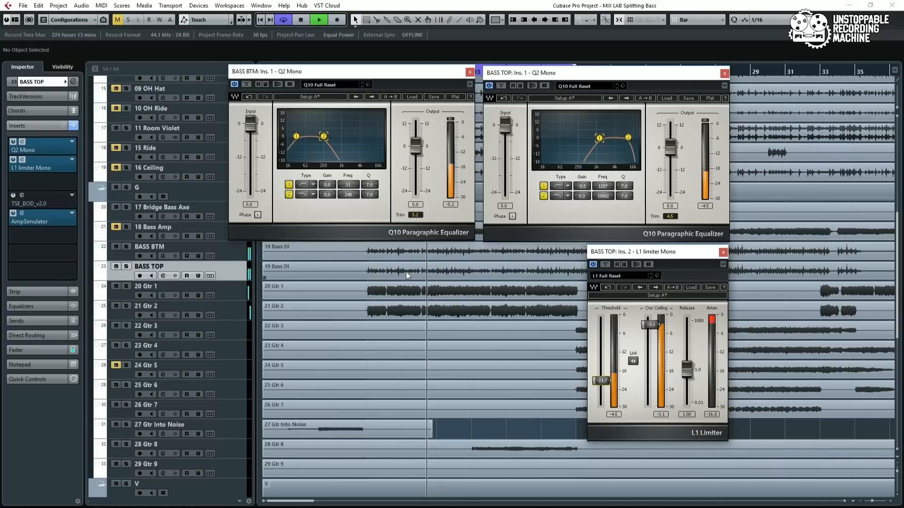
key(space)
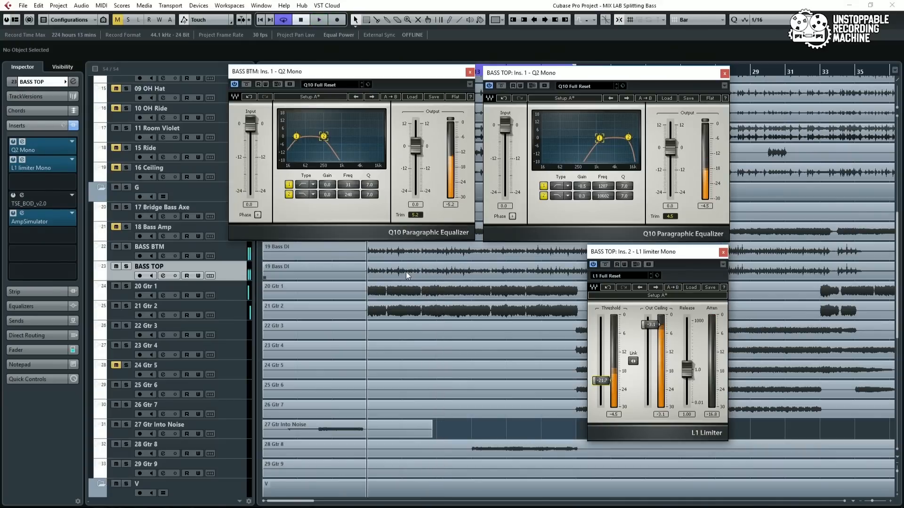